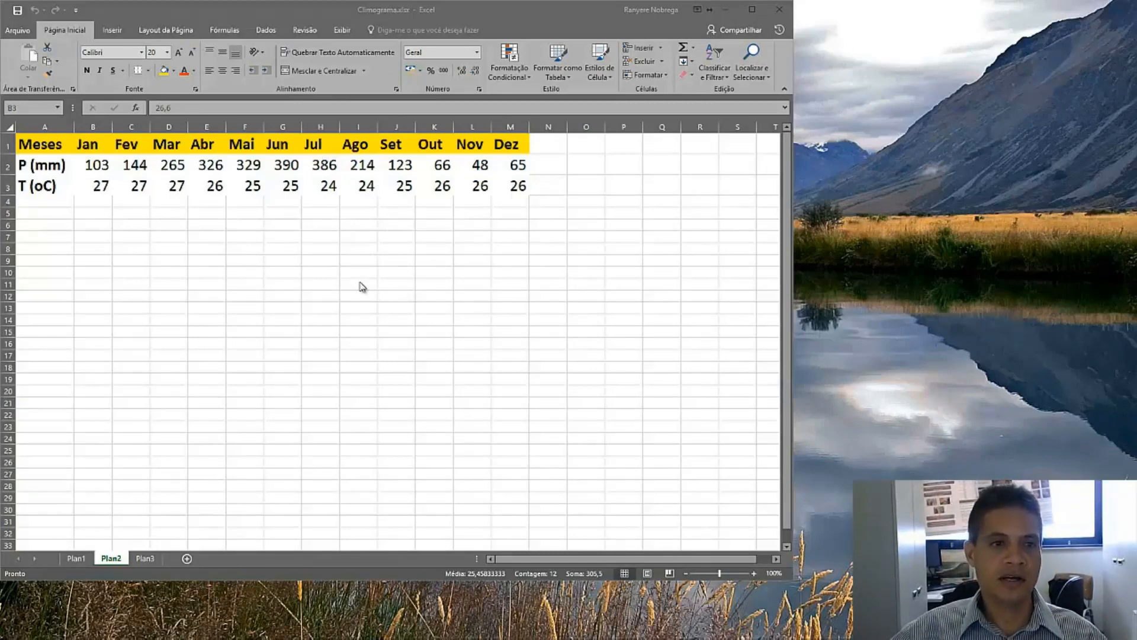
Switch to the Word document and add a line reading '103mm – precipitação – soma →acumulado' below 'Dados médios mensais'
left_click(95, 168)
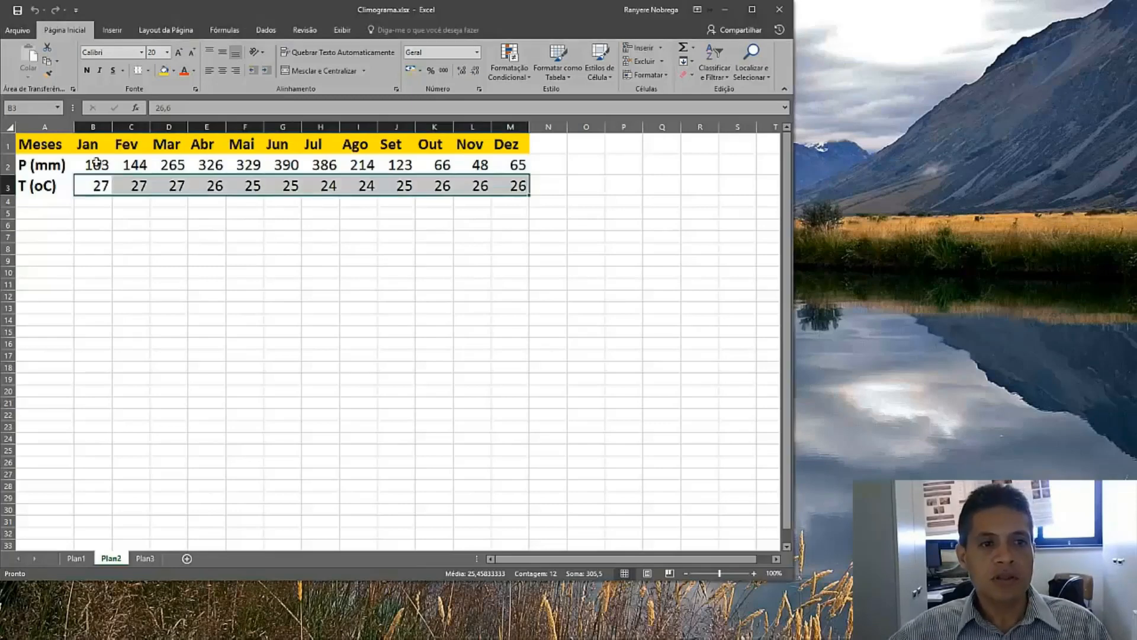
left_click(94, 168)
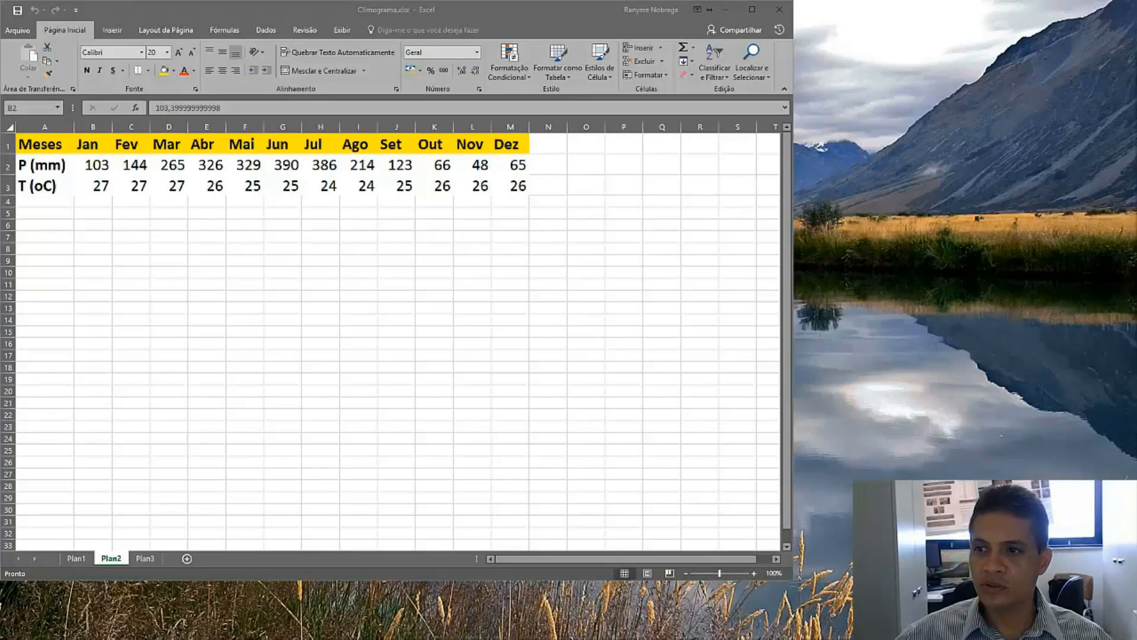
left_click_drag(1136, 231, 817, 216)
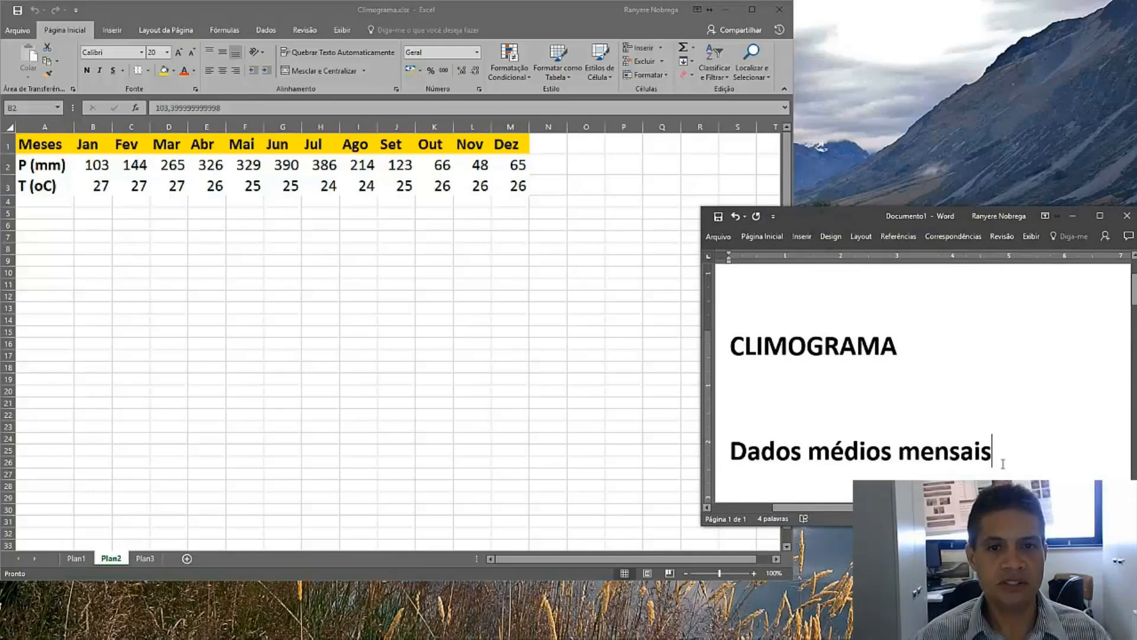
key("Return")
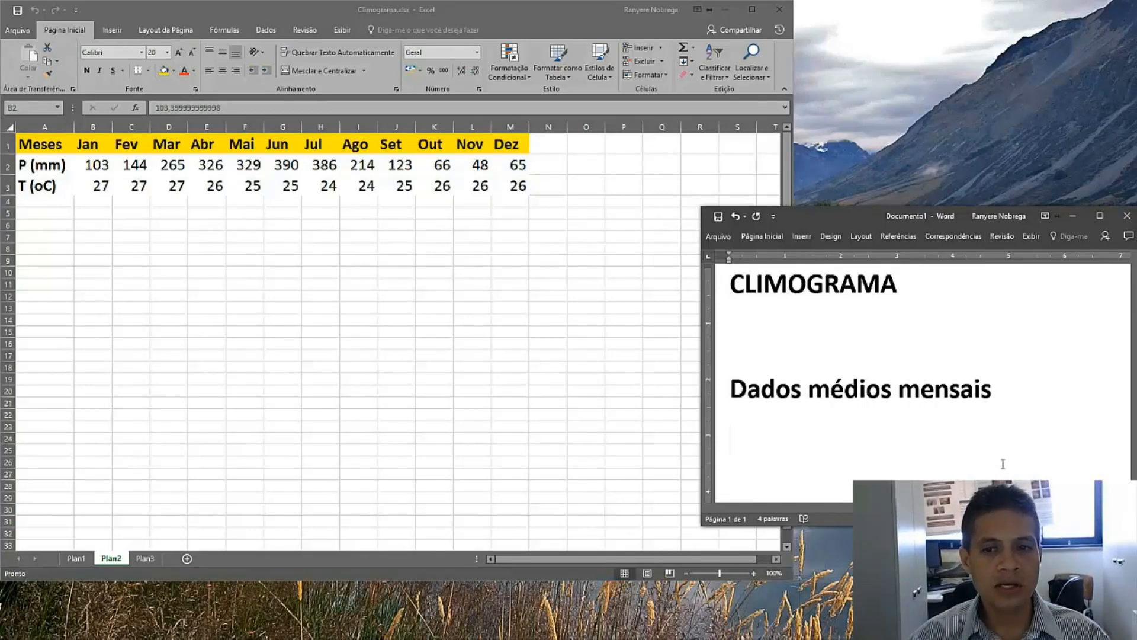
type("103")
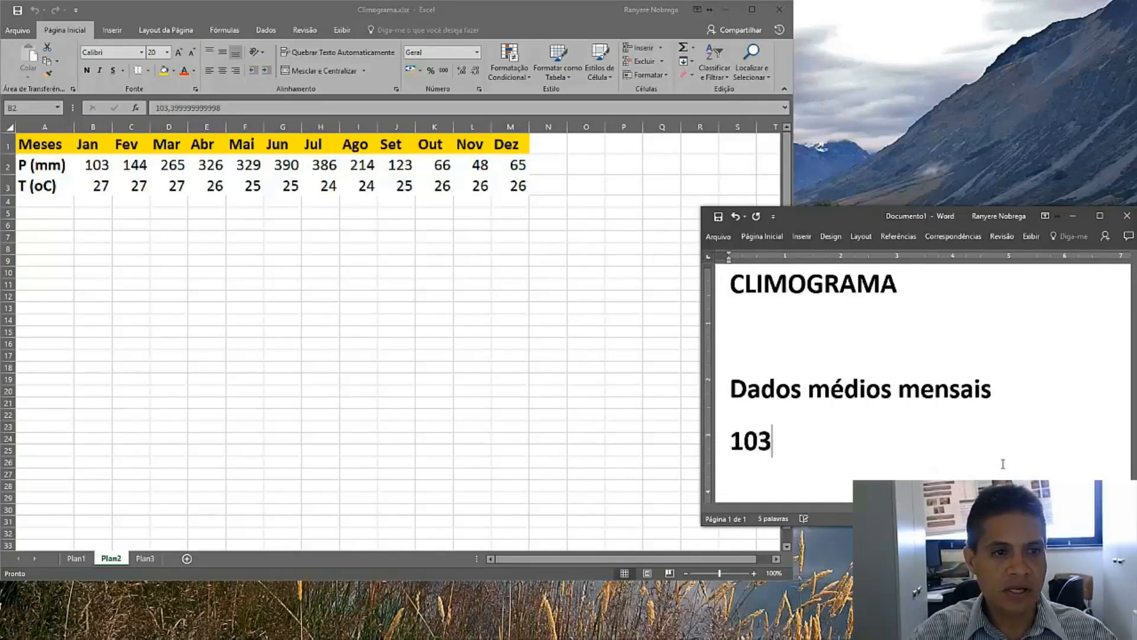
type("mm")
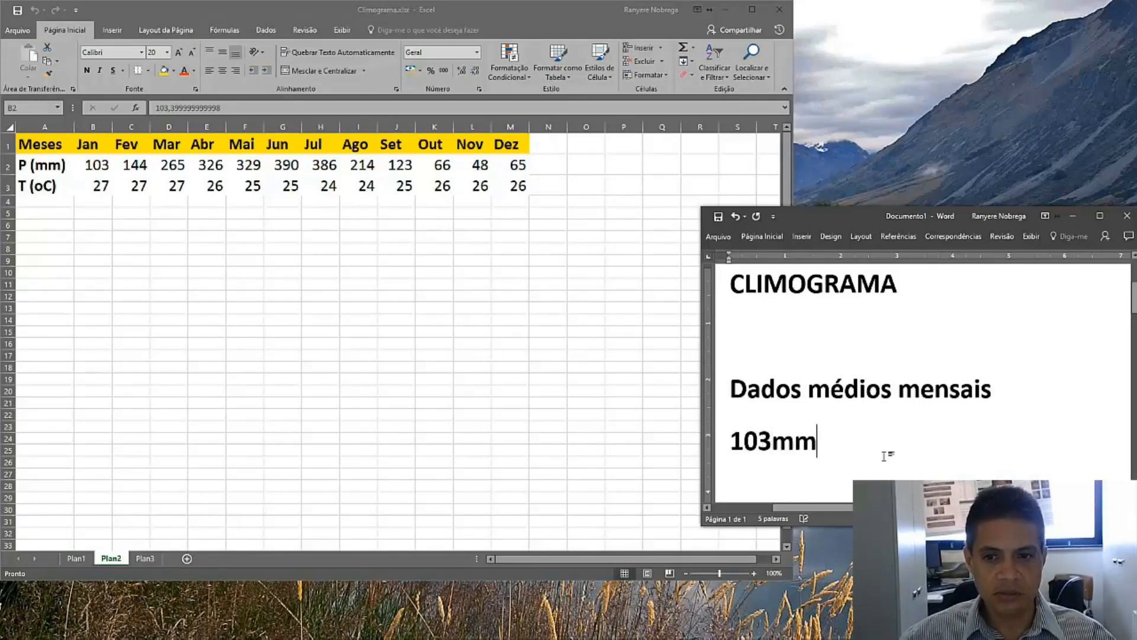
type(" - precip")
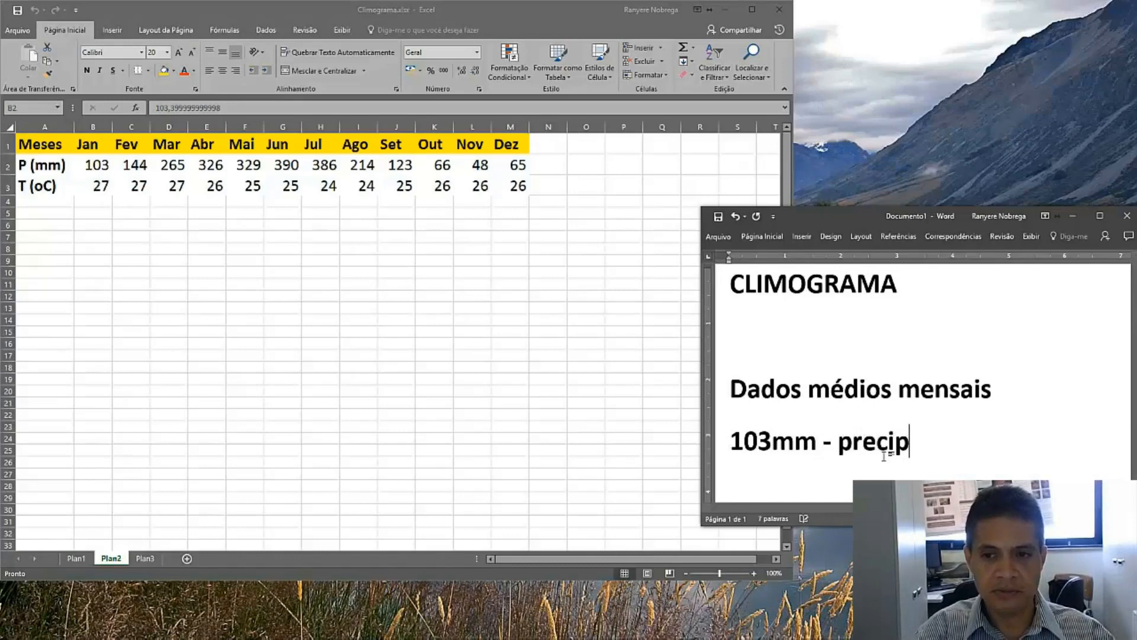
type("itação - so")
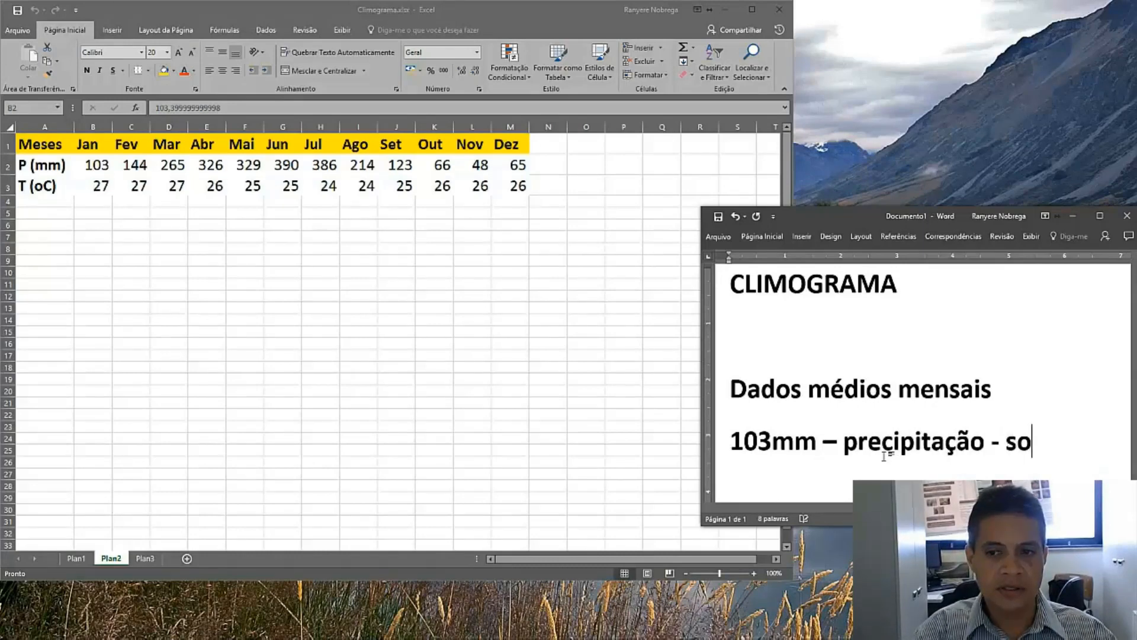
type("ma")
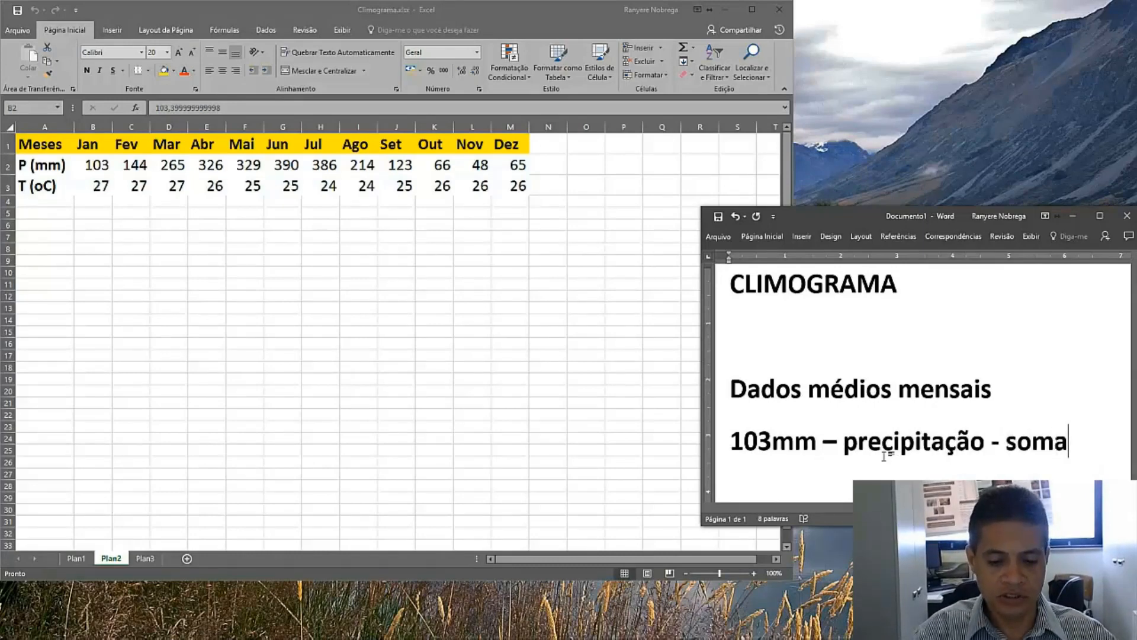
type(" - -")
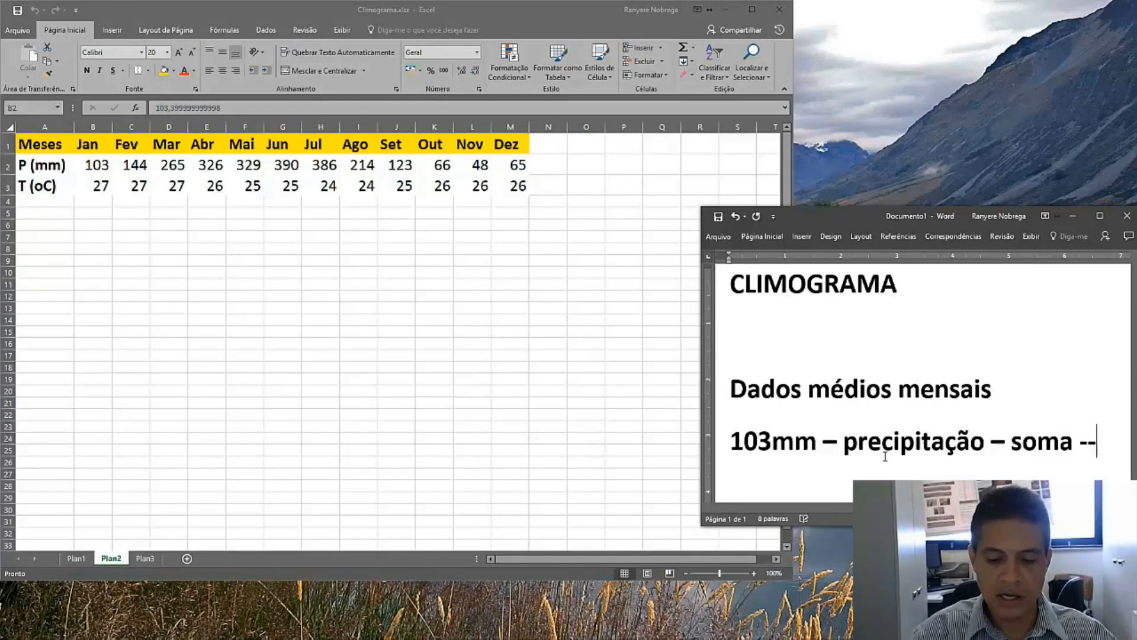
type(">acumulado")
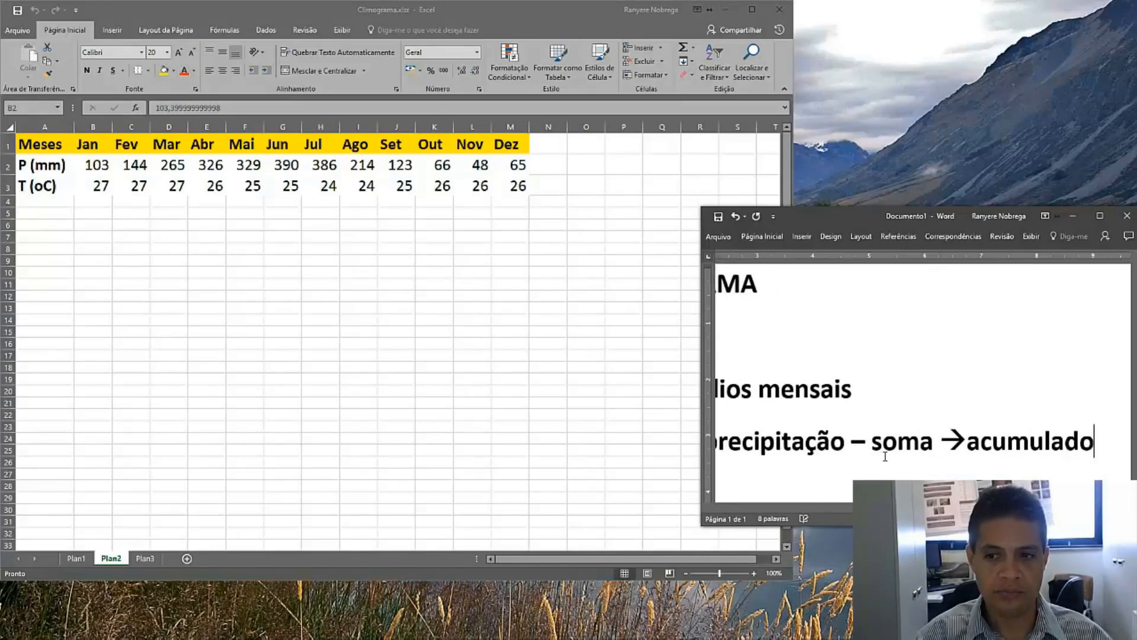
Below the precipitation line, add a new line 'Tm = SOMA (T jan)/no de dias de janeiro = 27oC'
key("ctrl+Home")
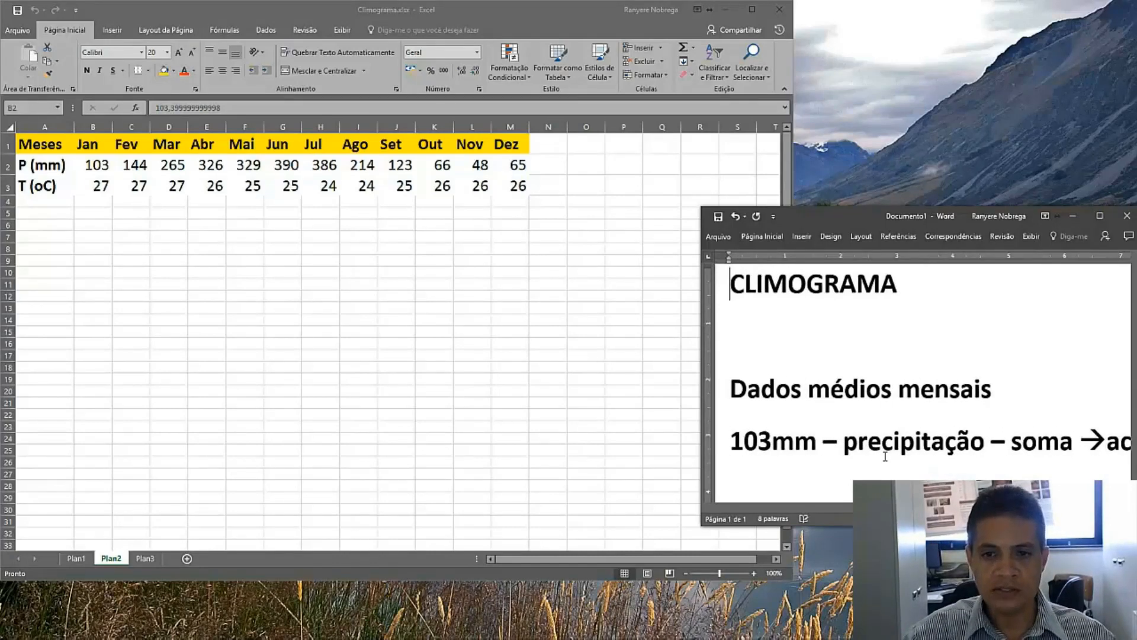
key("Down")
key("Down")
key("Down")
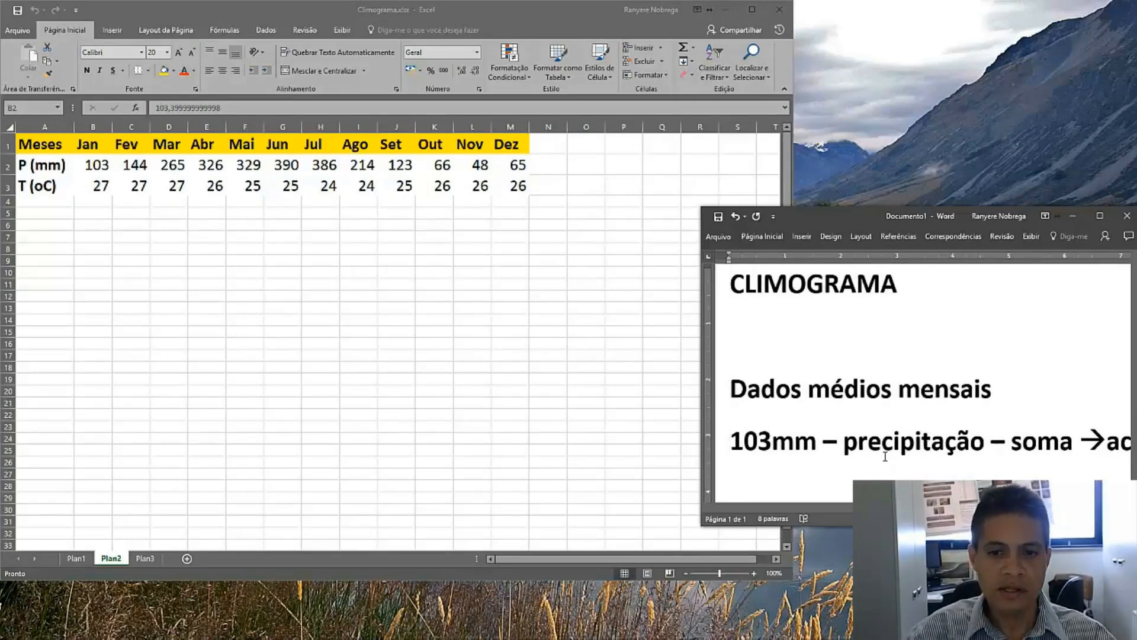
key("End")
key("Return")
key("Return")
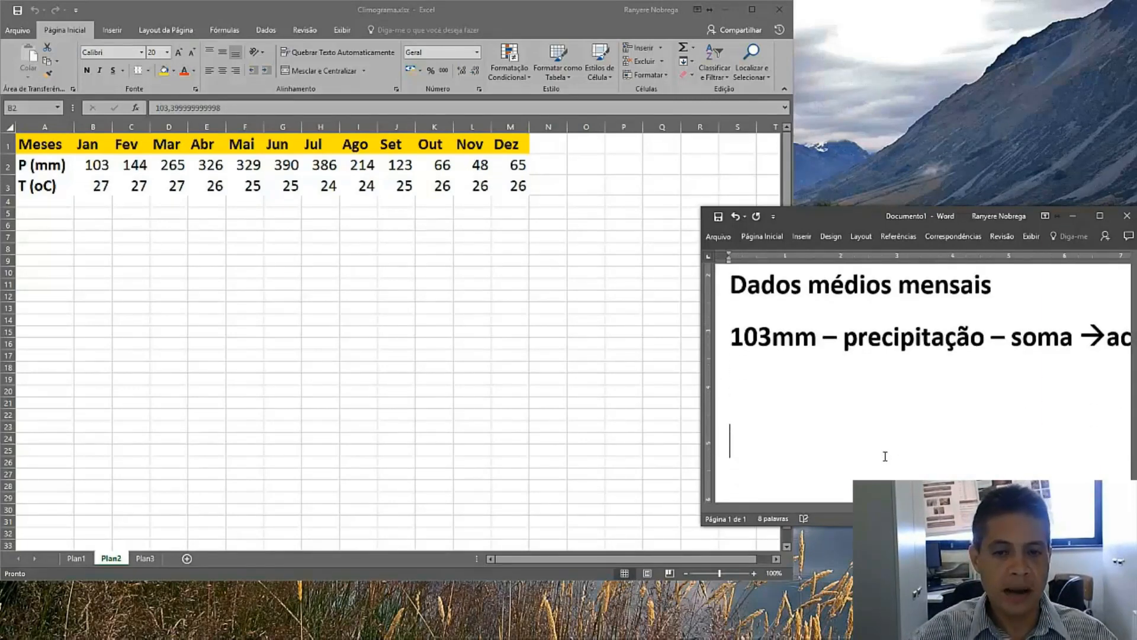
key("Up")
key("Up")
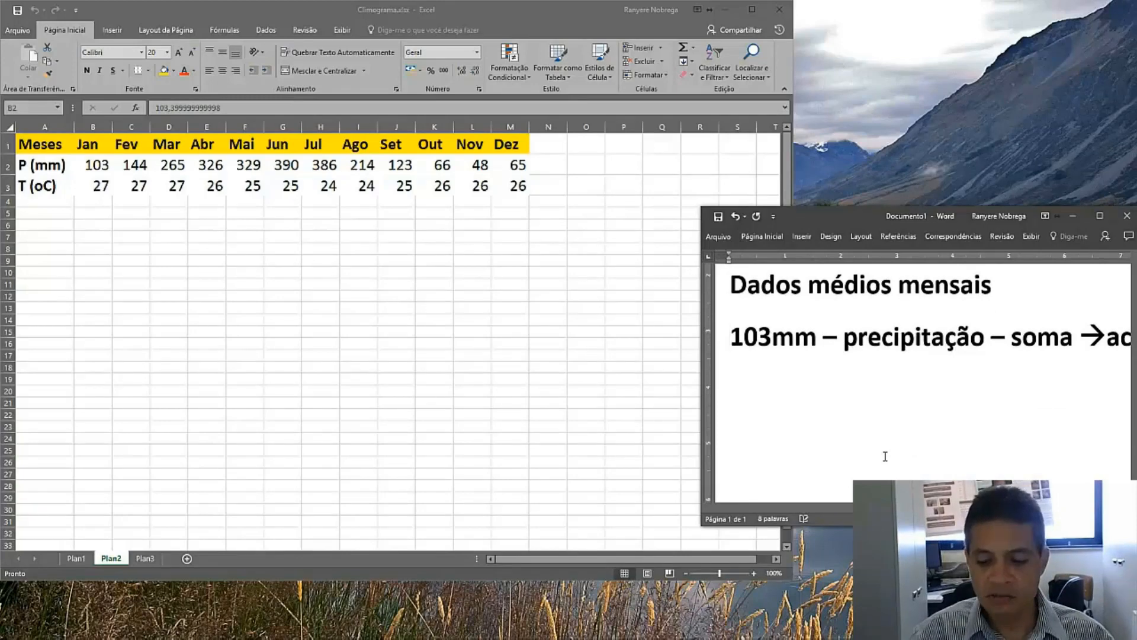
key("Down")
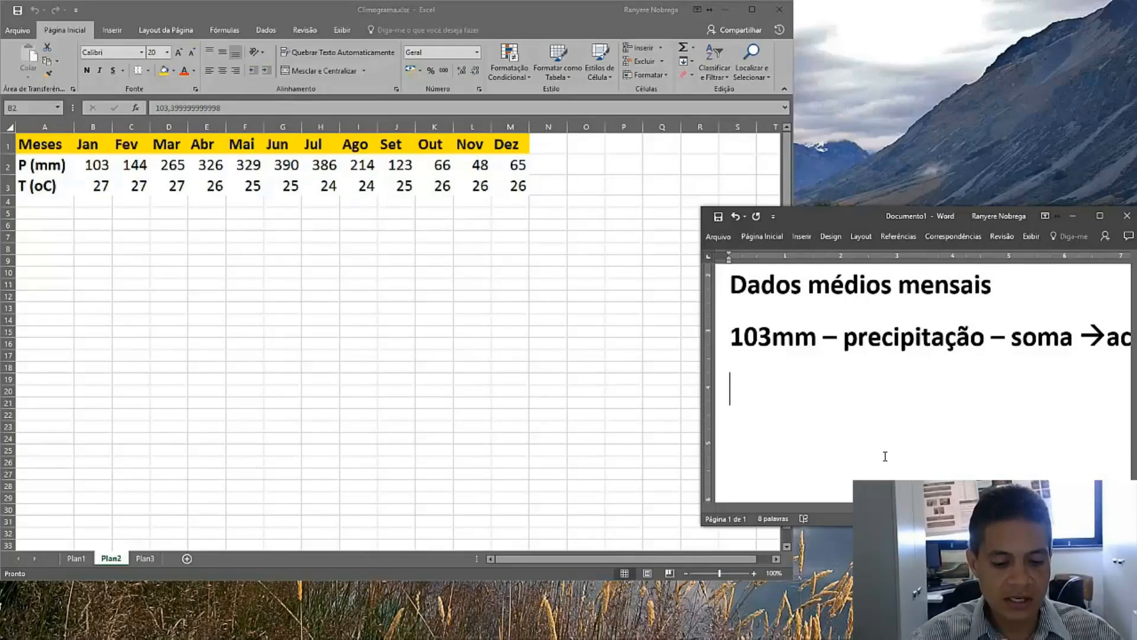
type("Tm")
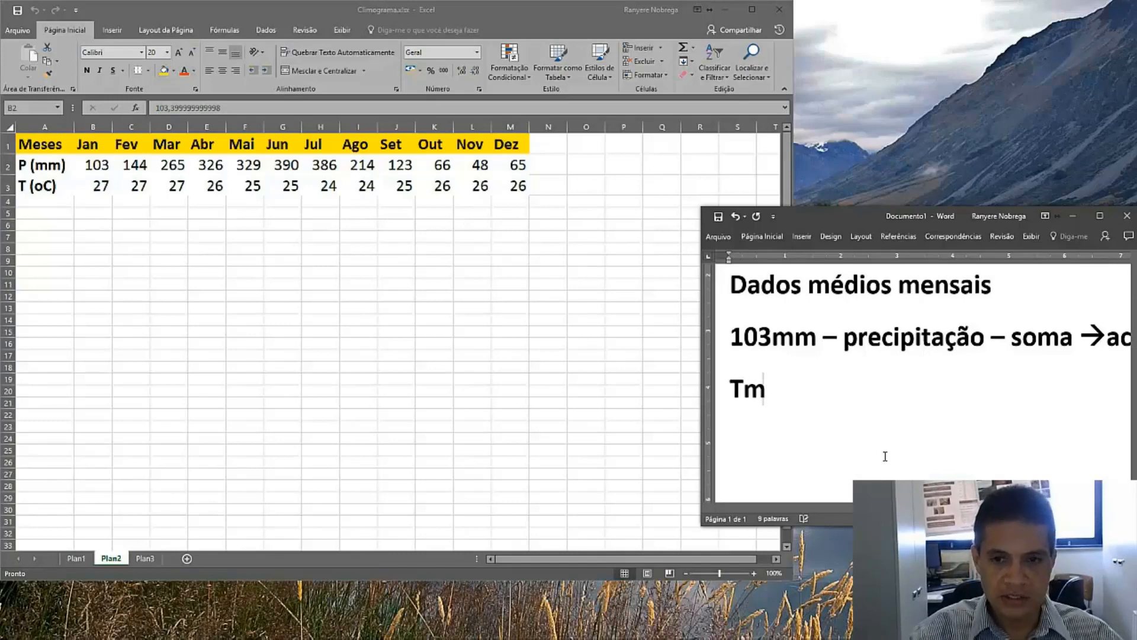
type(" = ")
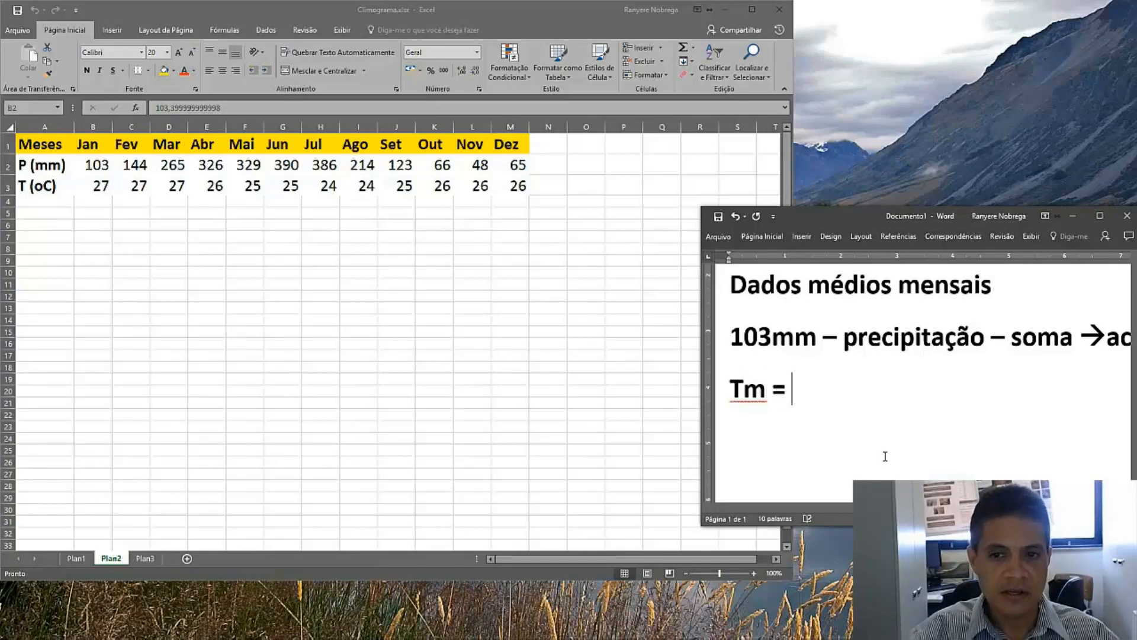
type("SOMA")
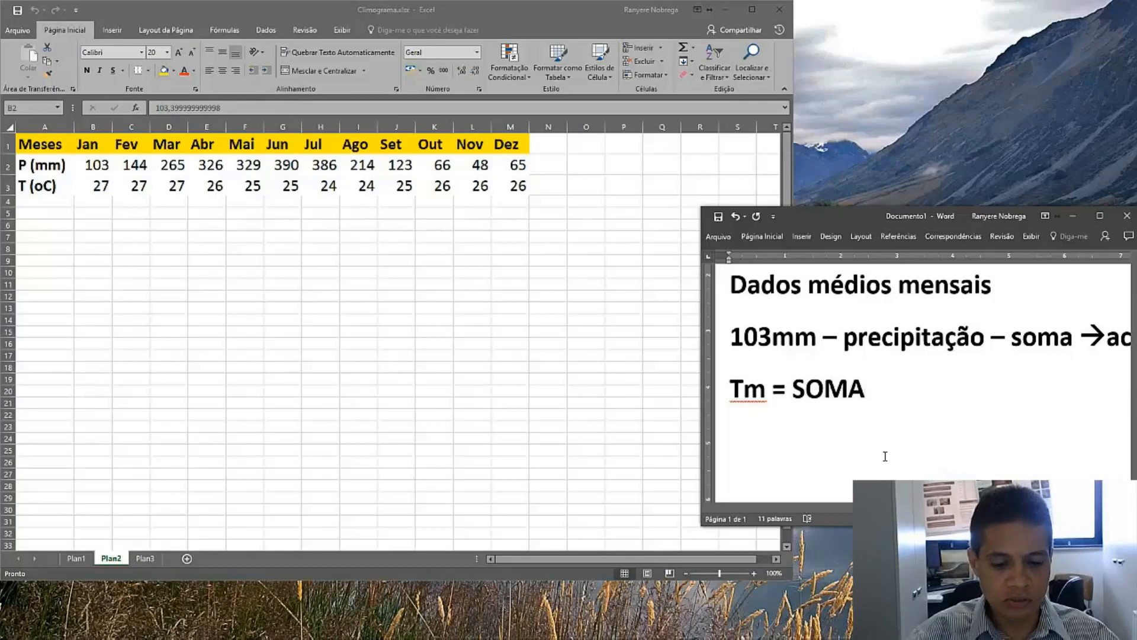
type(" (T")
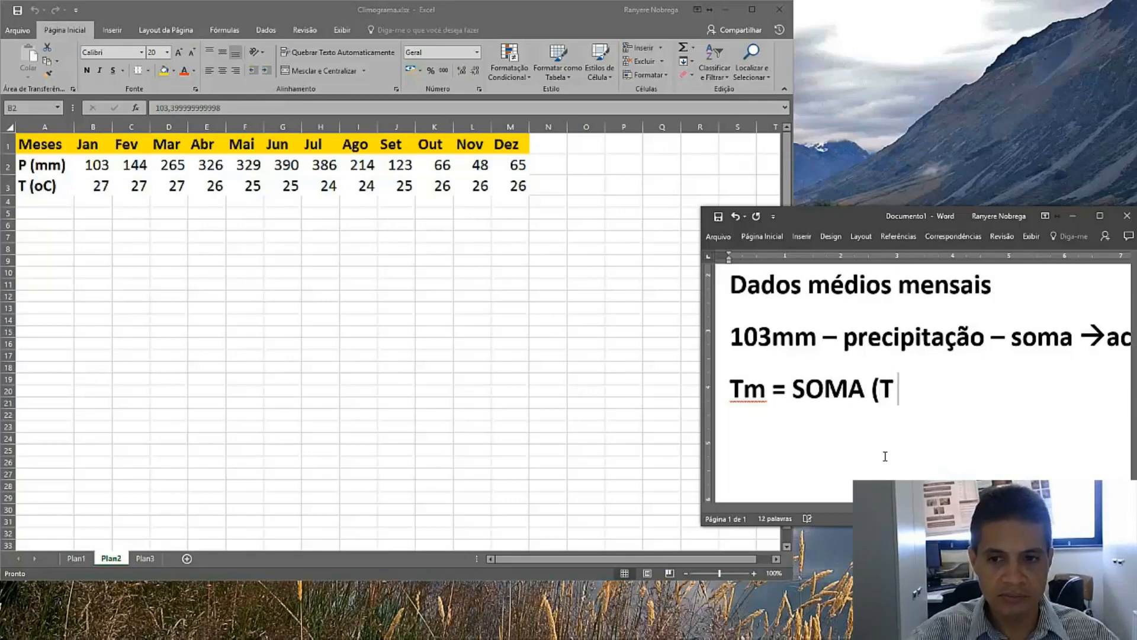
type(" jan)/")
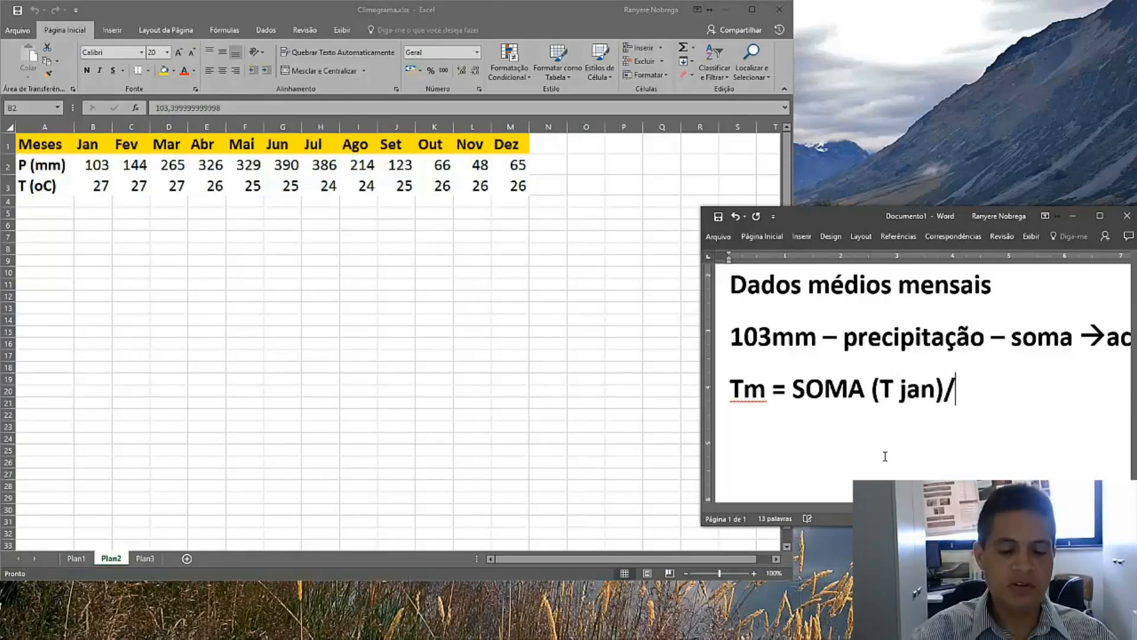
type("n")
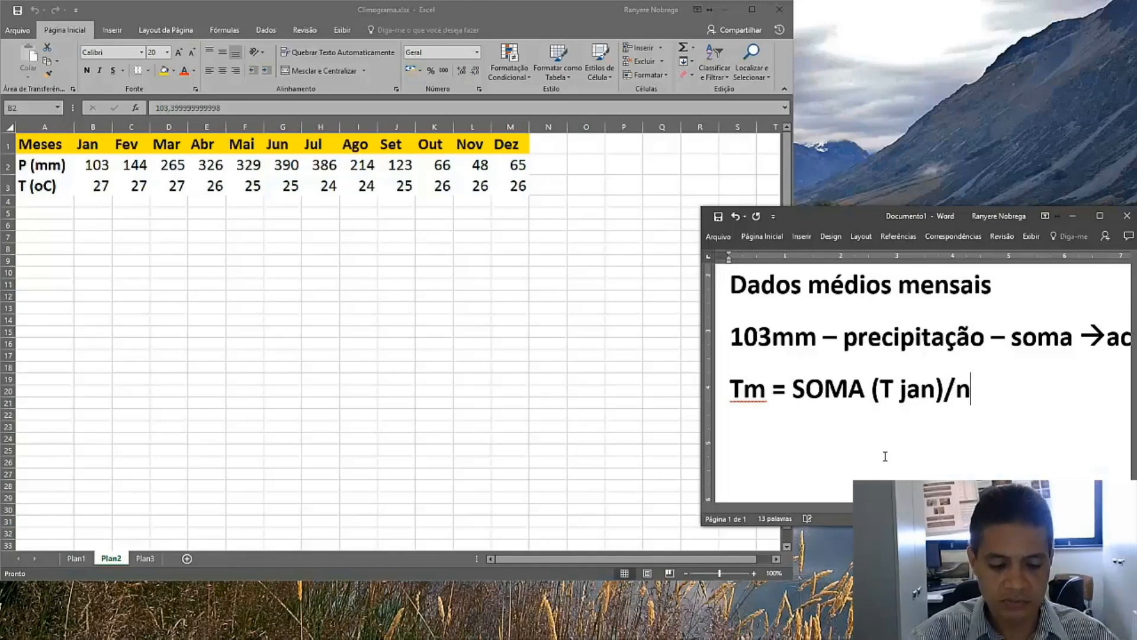
type("o de di")
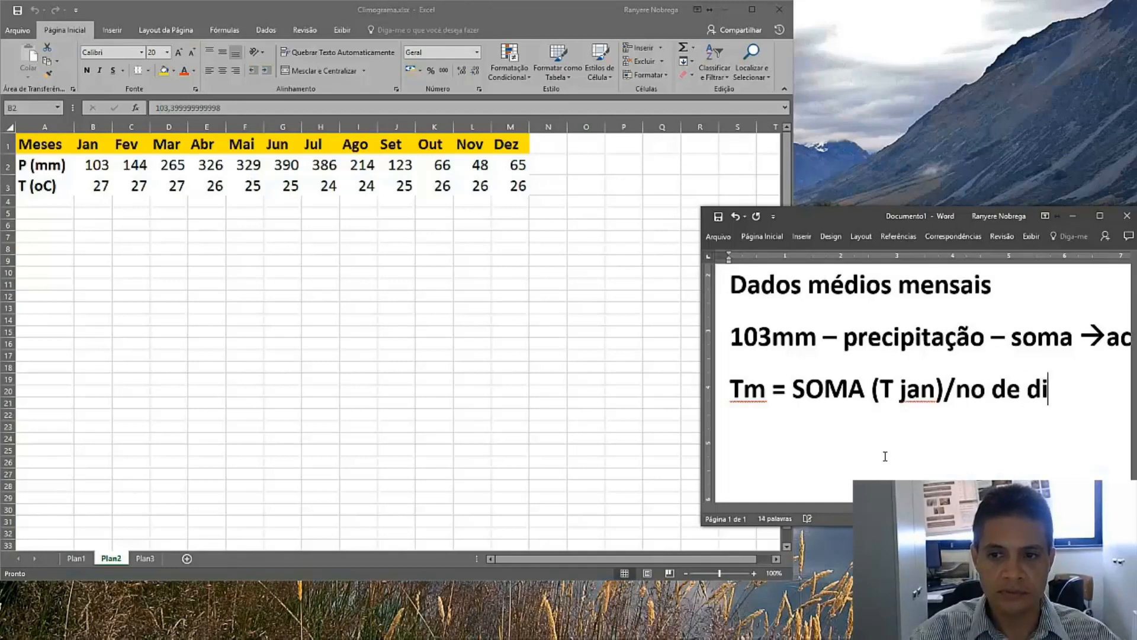
type("as de janeiro = 27oC")
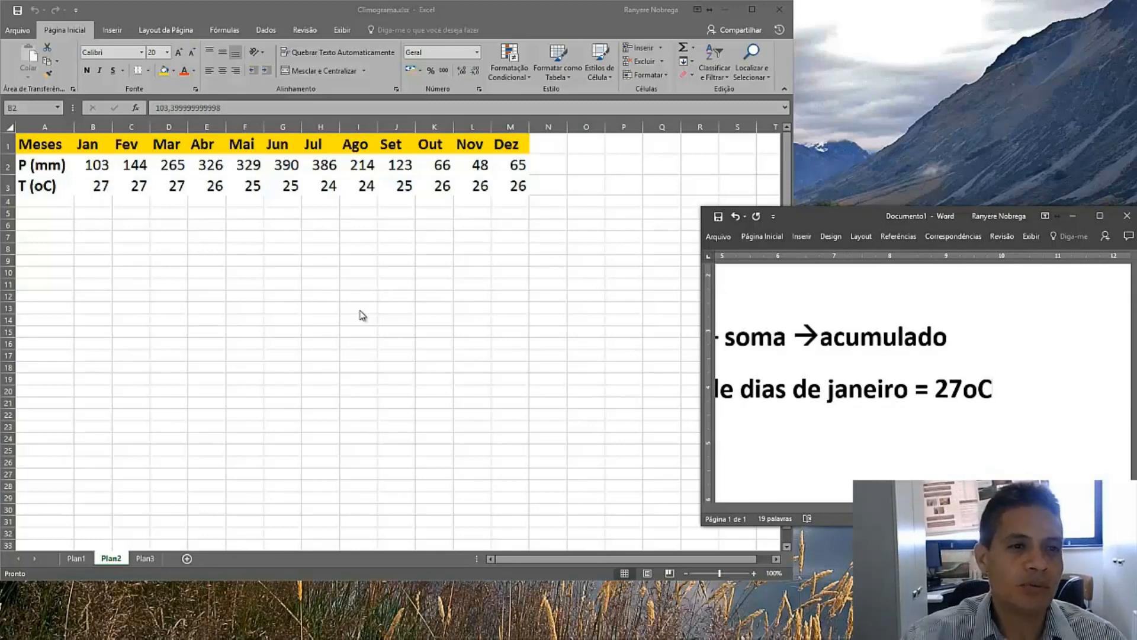
Back in the spreadsheet, select the P (mm) and T (oC) rows and insert a clustered column chart
left_click(551, 12)
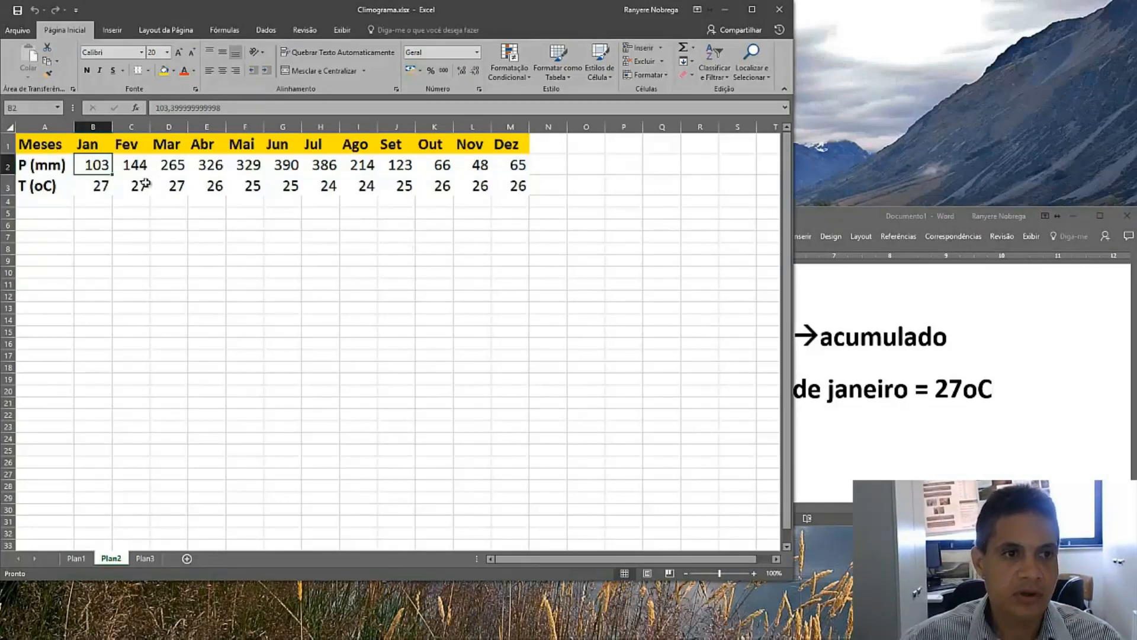
left_click(52, 149)
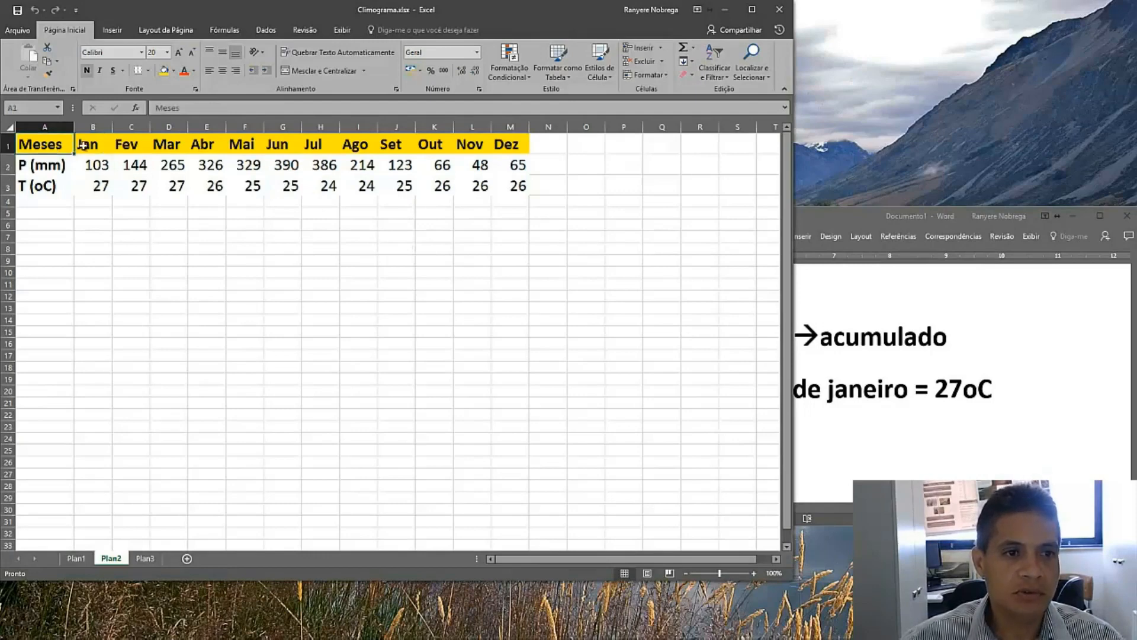
left_click_drag(46, 163, 507, 180)
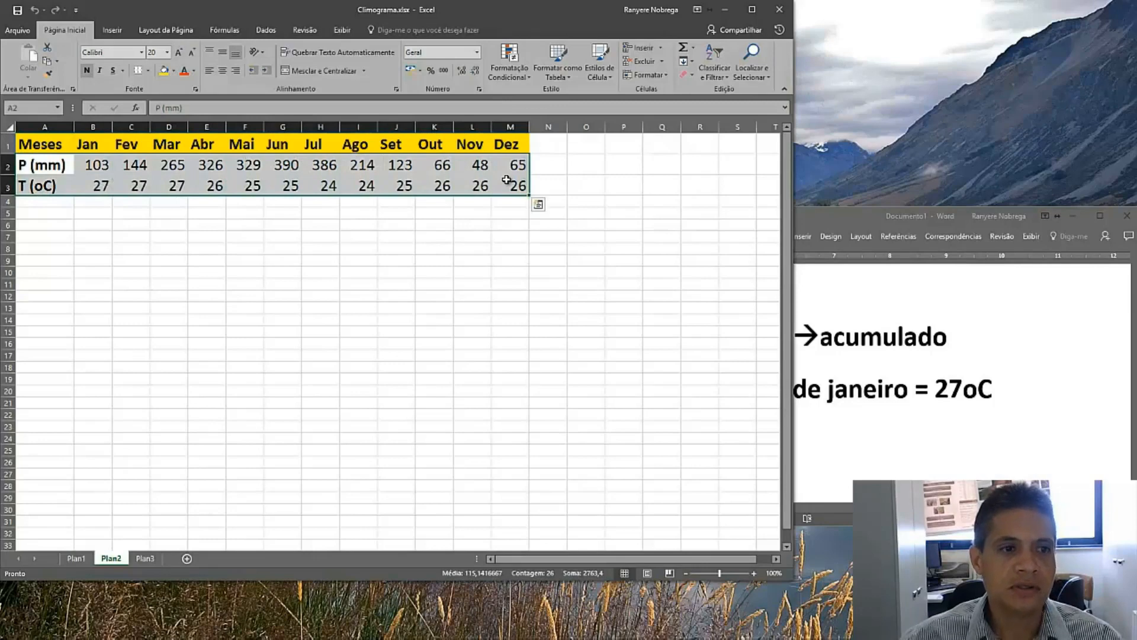
left_click(109, 32)
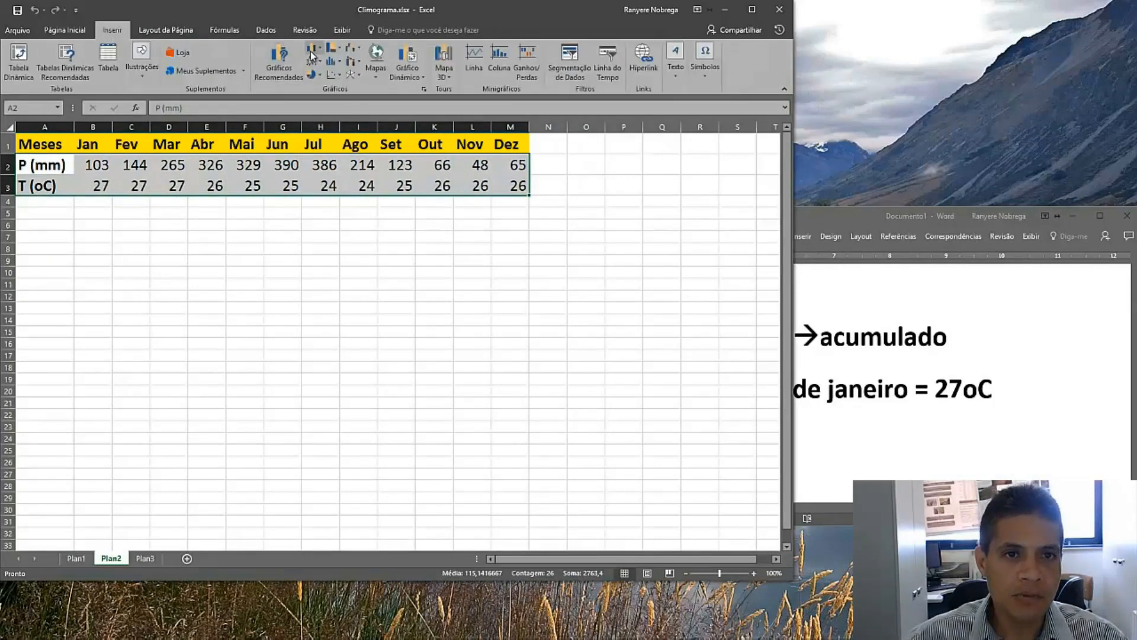
left_click(310, 51)
left_click(312, 86)
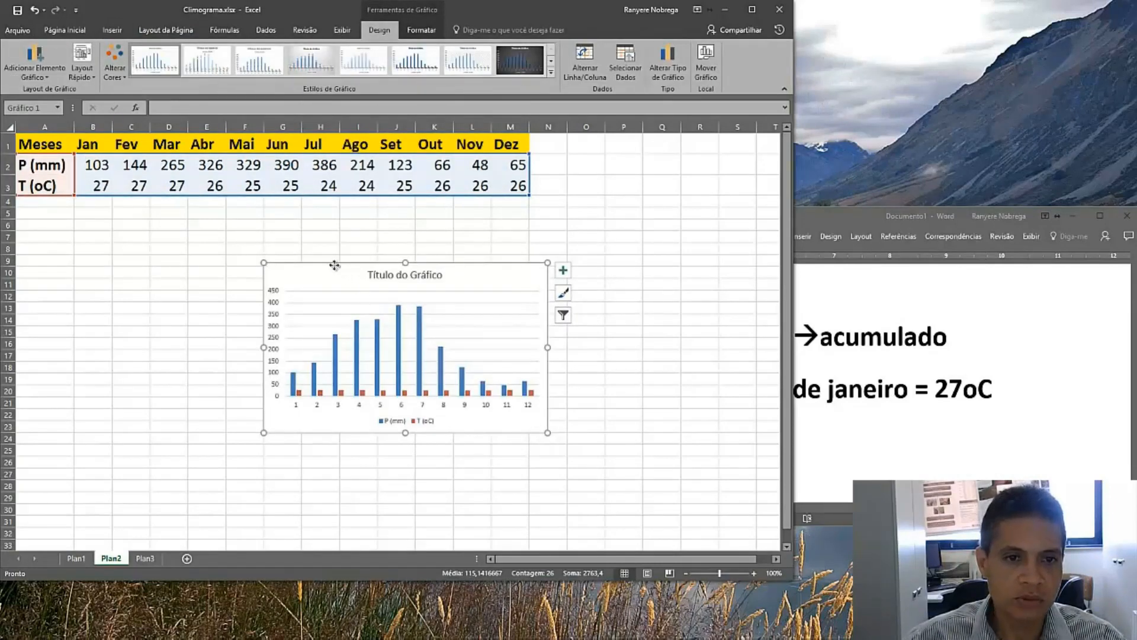
Move the chart just below the table and enlarge it to span roughly columns A to M
left_click_drag(337, 268, 153, 216)
left_click_drag(366, 381, 558, 454)
mouse_move(234, 319)
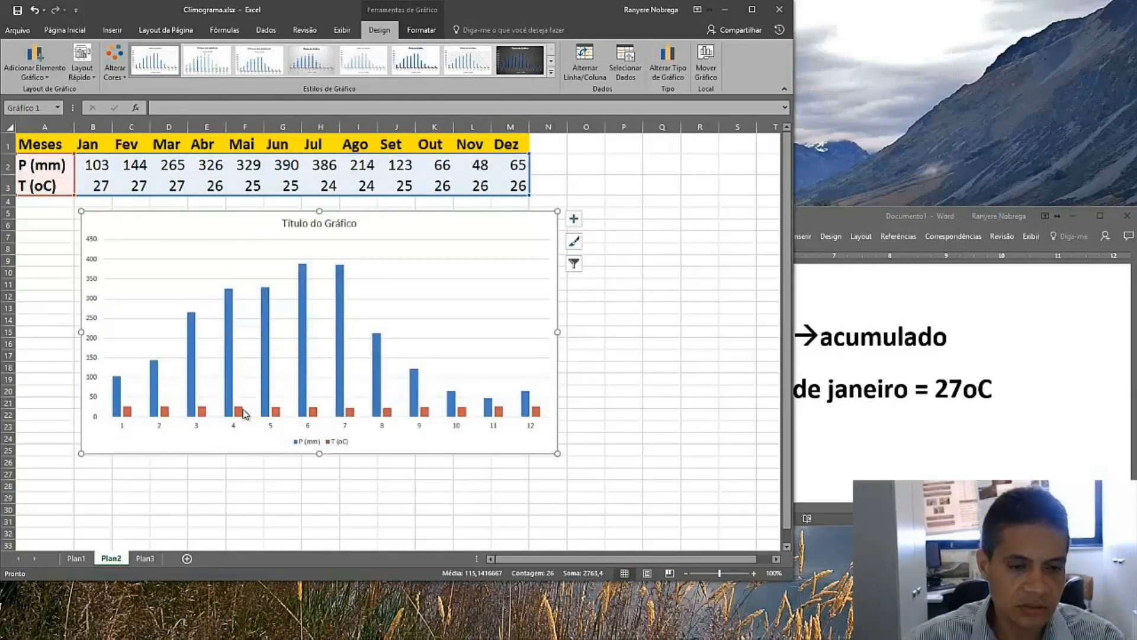
mouse_move(245, 413)
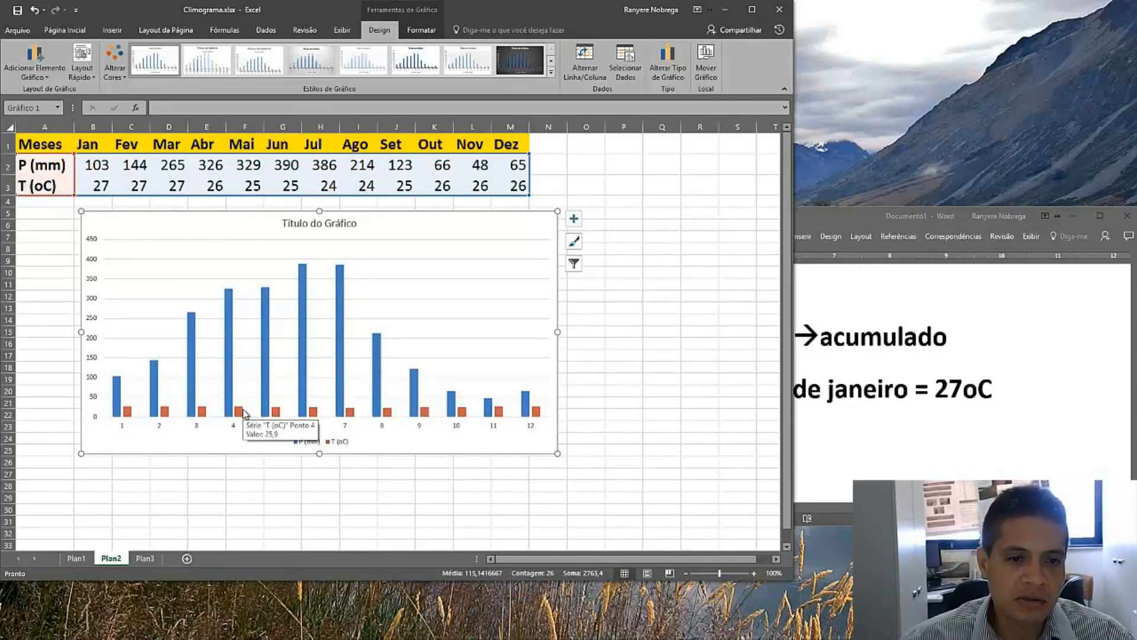
Open the Format Data Series pane for the T (oC) temperature series
left_click(239, 415)
right_click(241, 417)
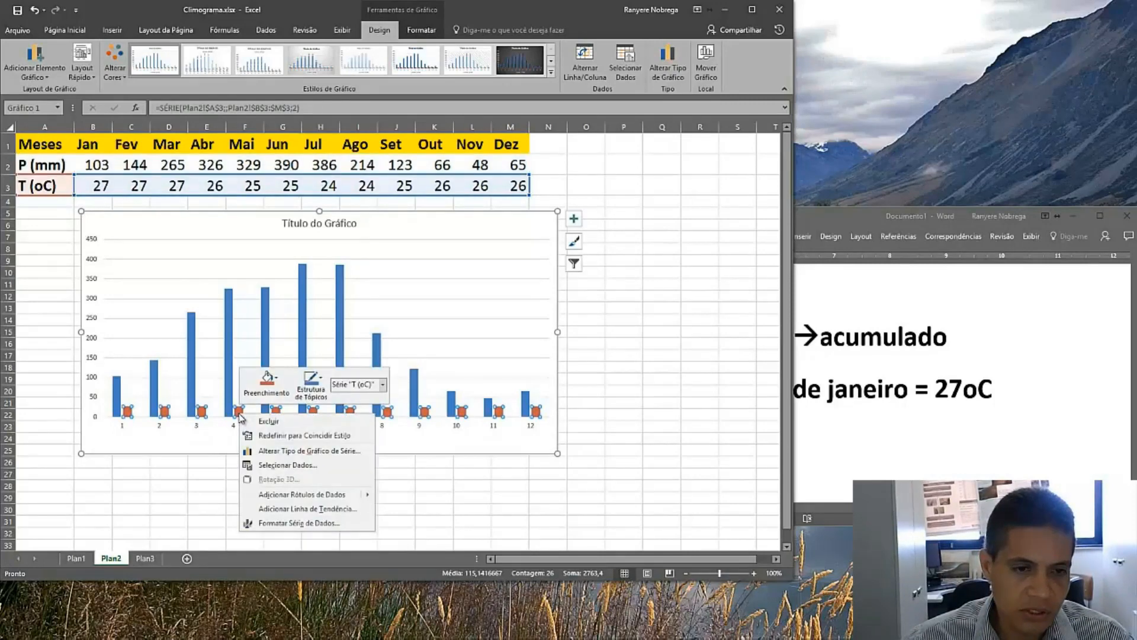
left_click(301, 524)
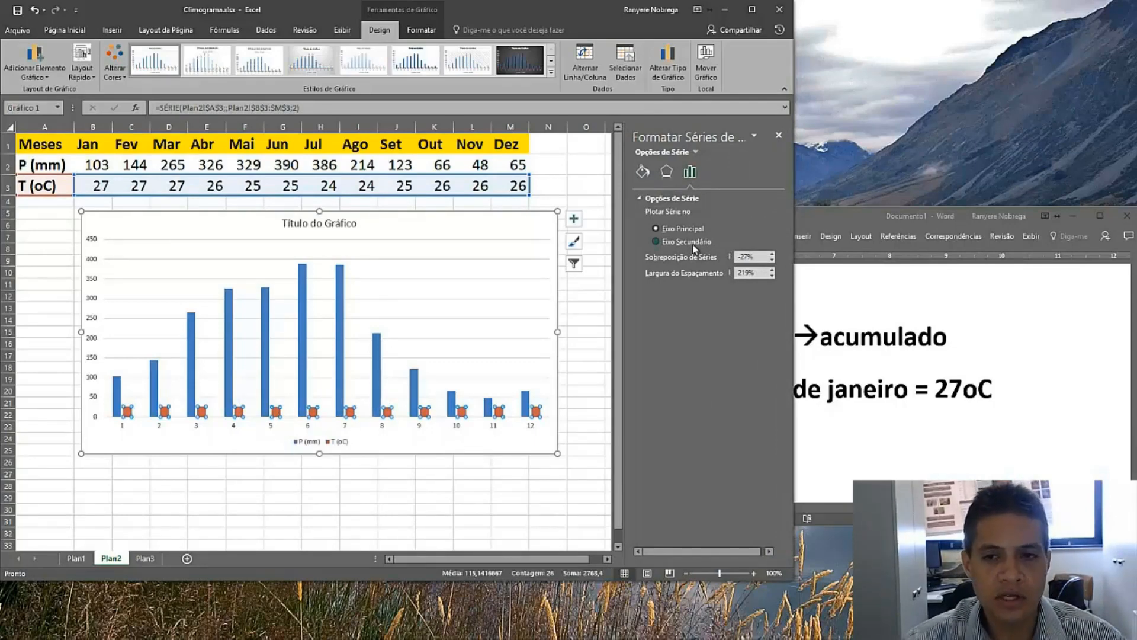
right_click(272, 415)
left_click(193, 477)
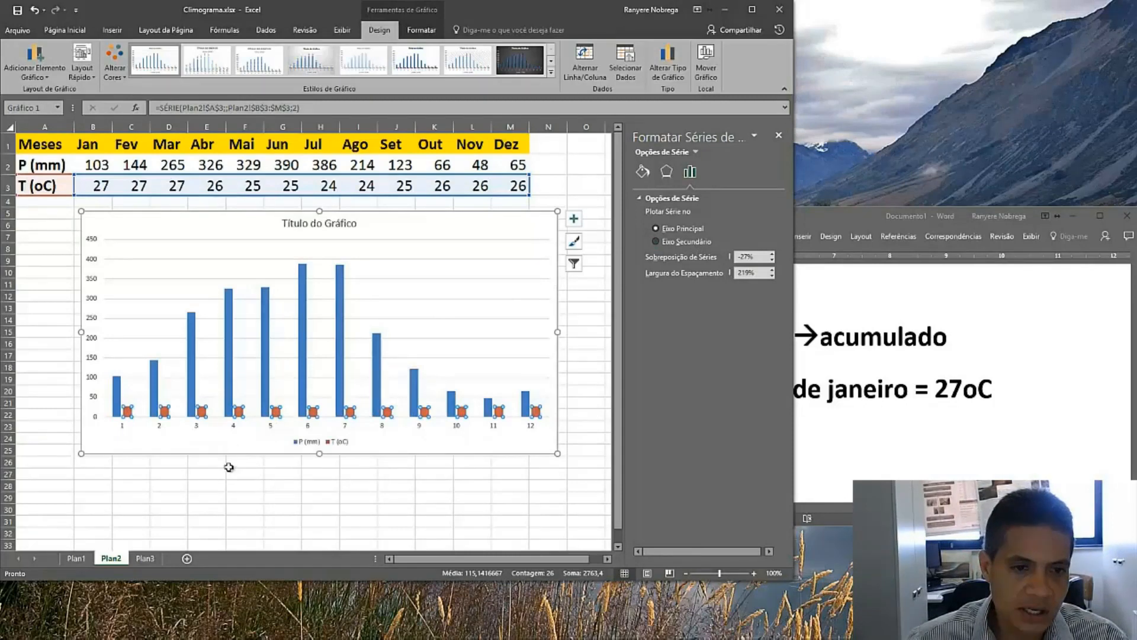
left_click(230, 469)
right_click(240, 413)
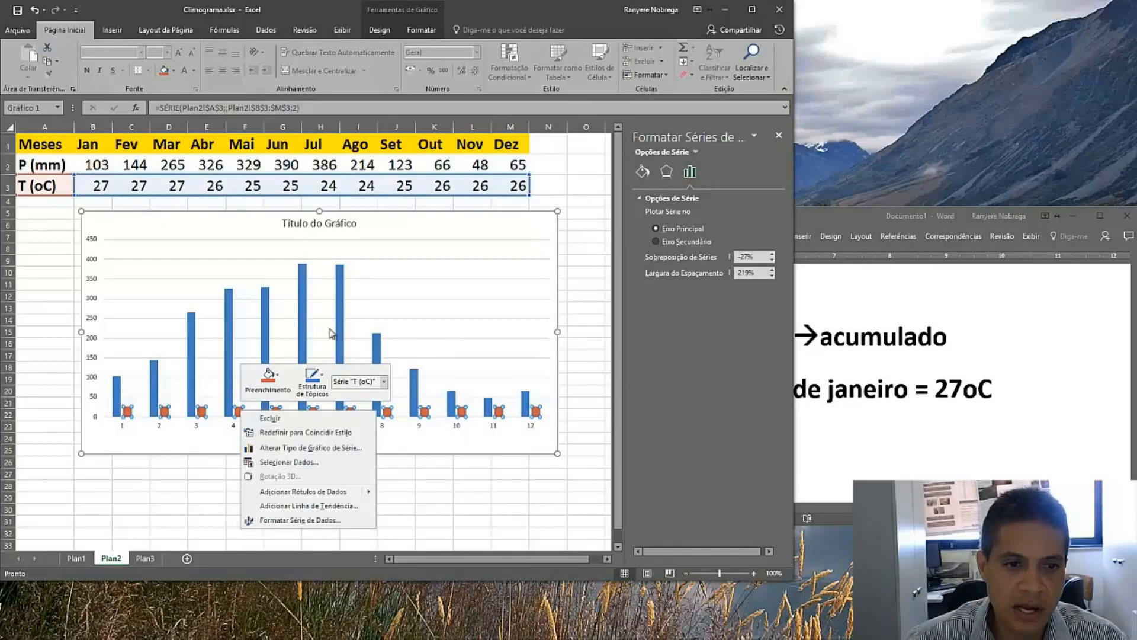
Try plotting the P (mm) series on the secondary axis, then return it to the primary axis
left_click(270, 308)
left_click(268, 307)
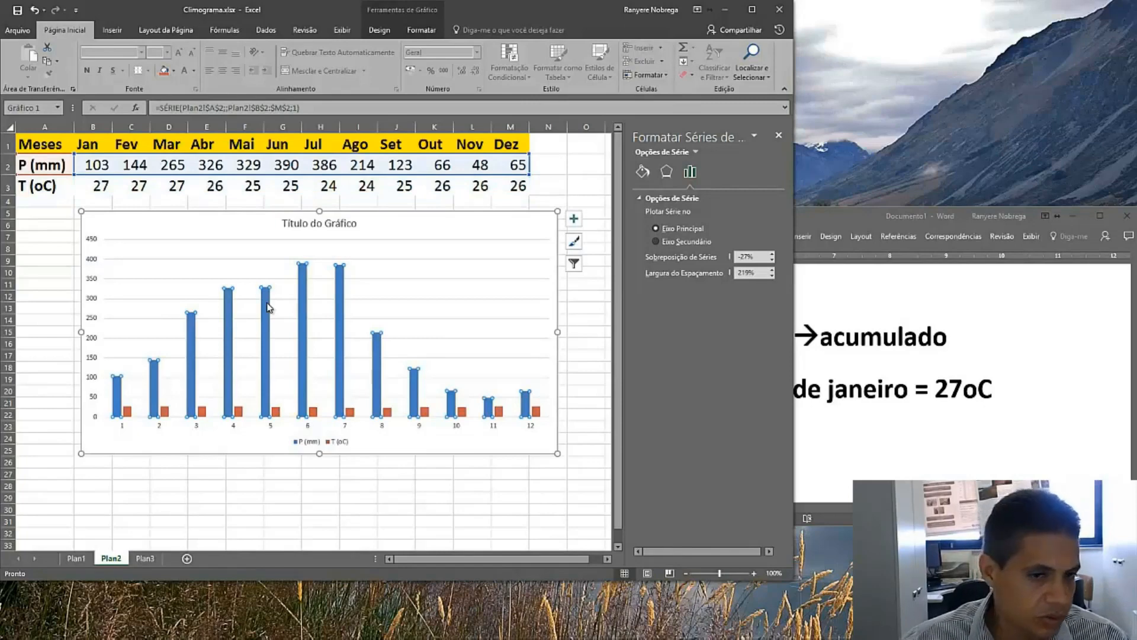
left_click(674, 243)
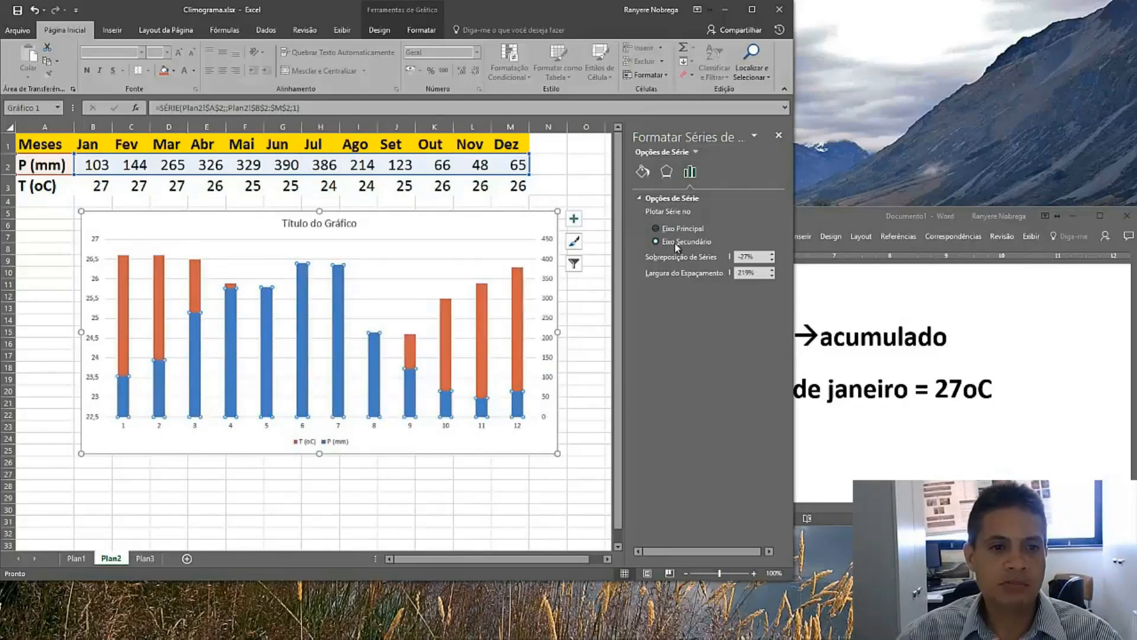
left_click(675, 229)
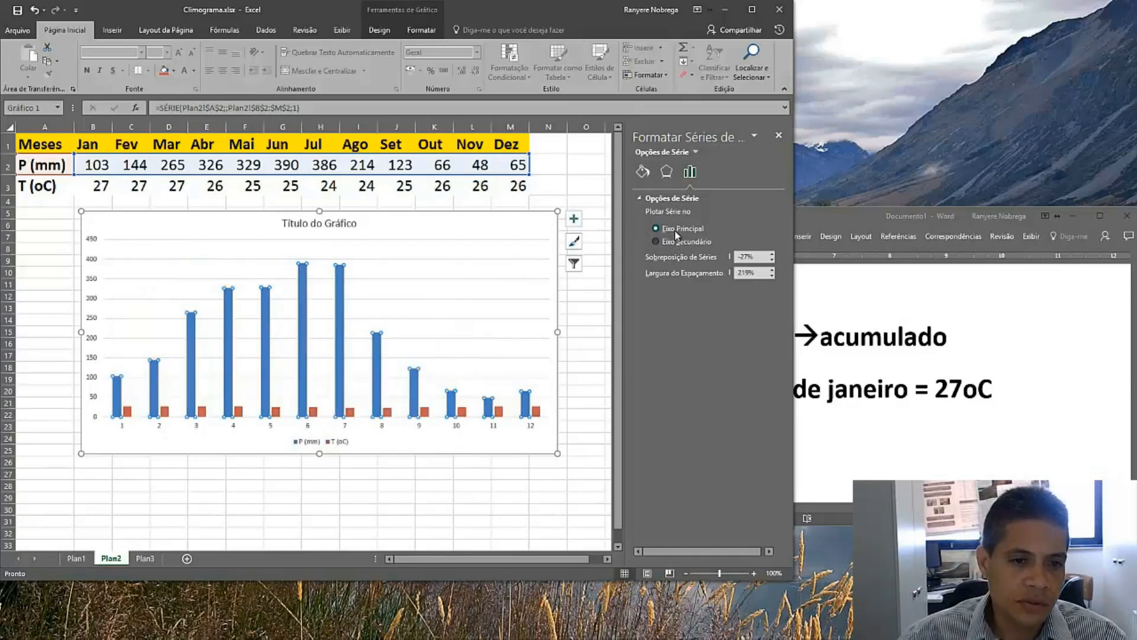
Plot the T (oC) series on the secondary axis and change its chart type to a line in the combo chart
left_click(350, 412)
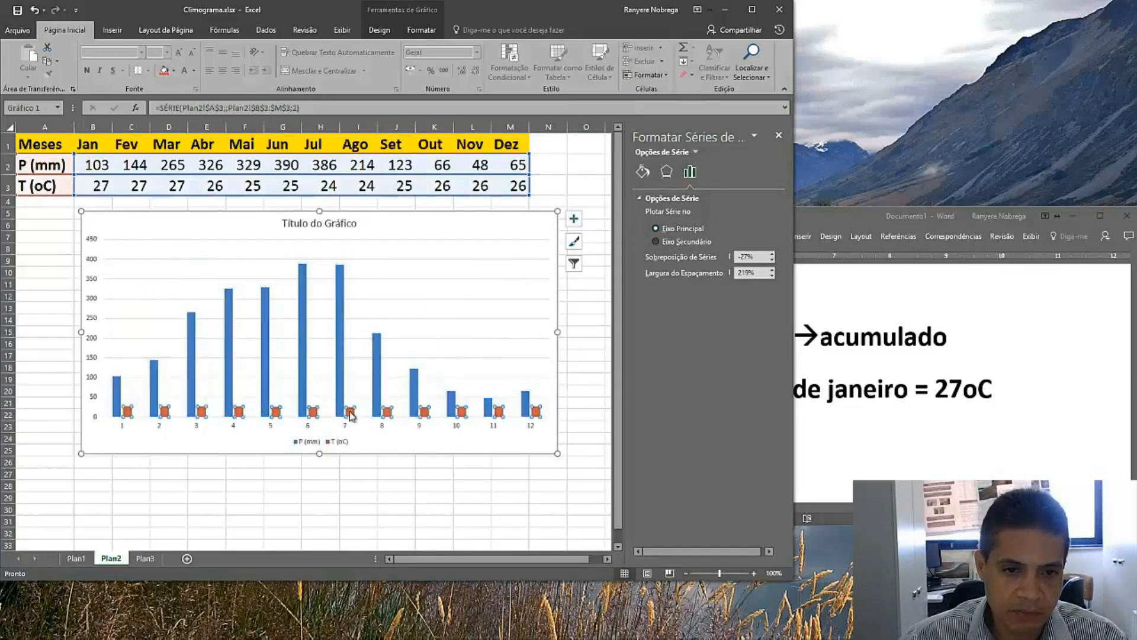
left_click(697, 243)
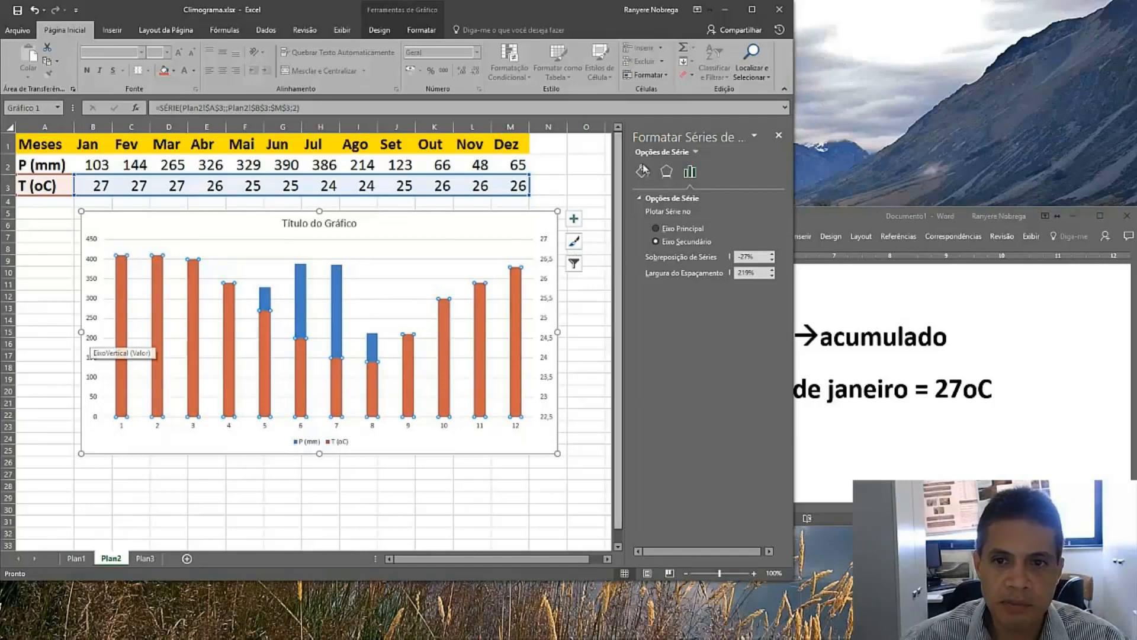
left_click(421, 32)
left_click(378, 31)
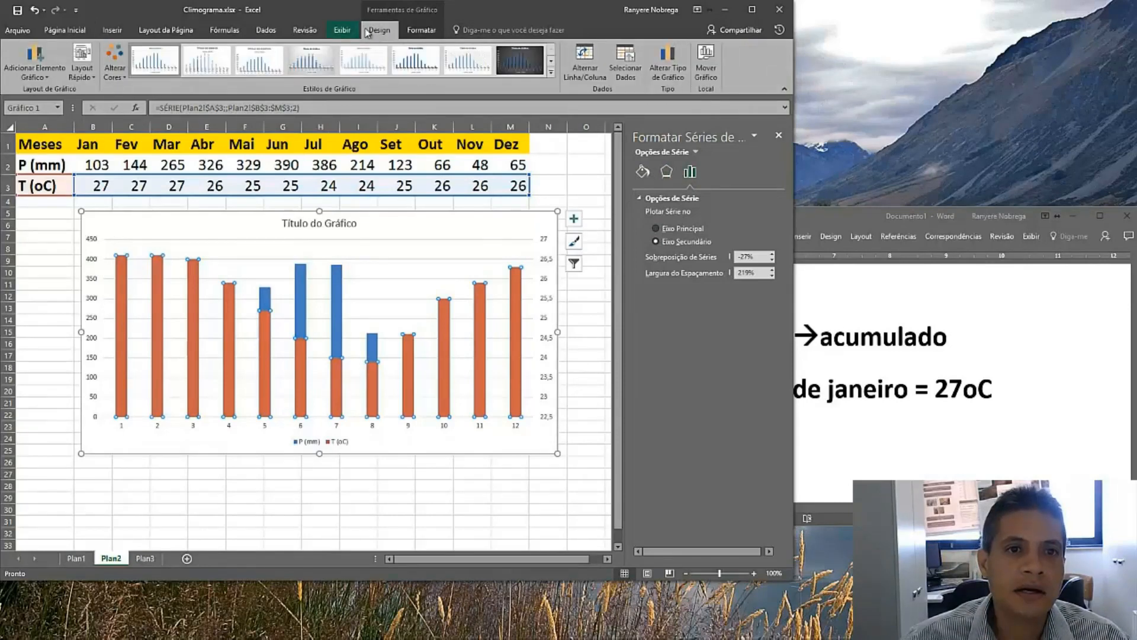
left_click(669, 65)
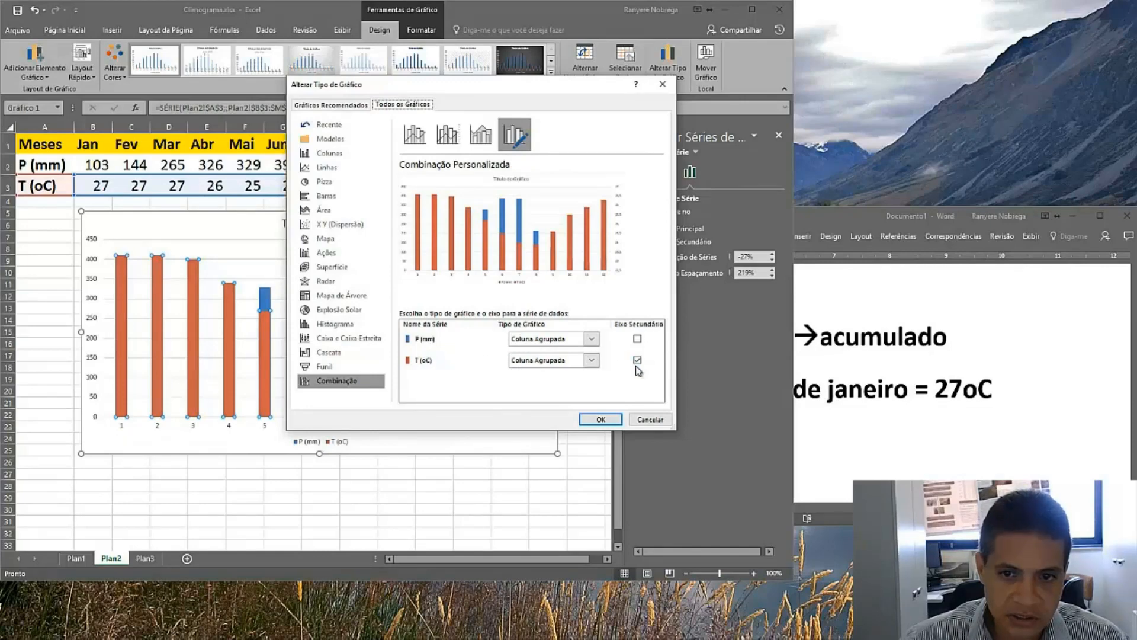
left_click(594, 361)
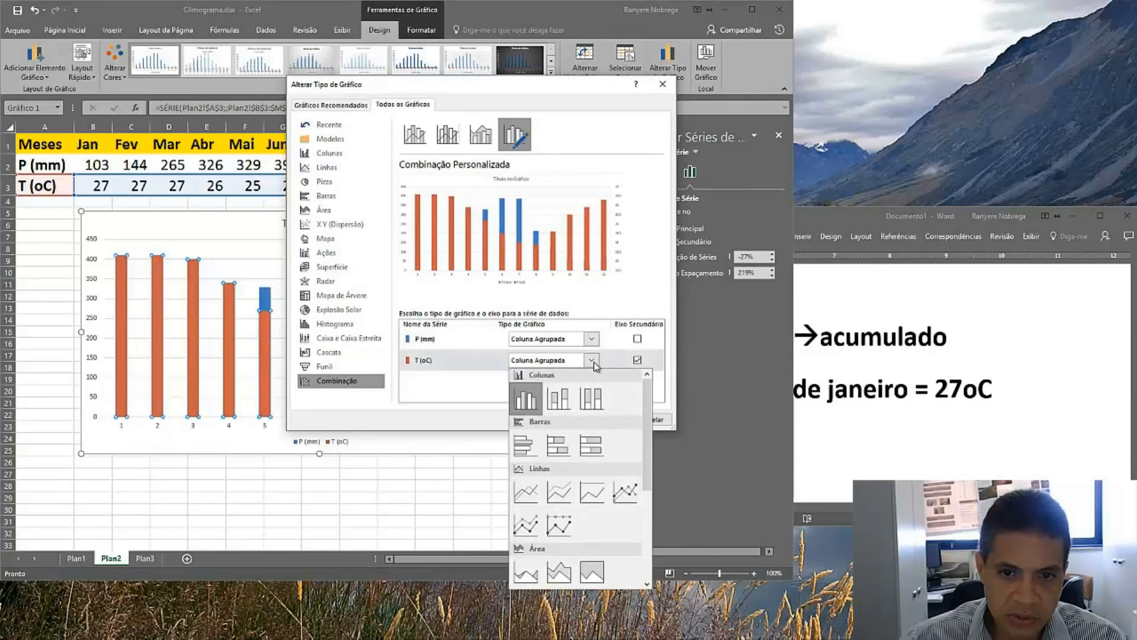
left_click(526, 492)
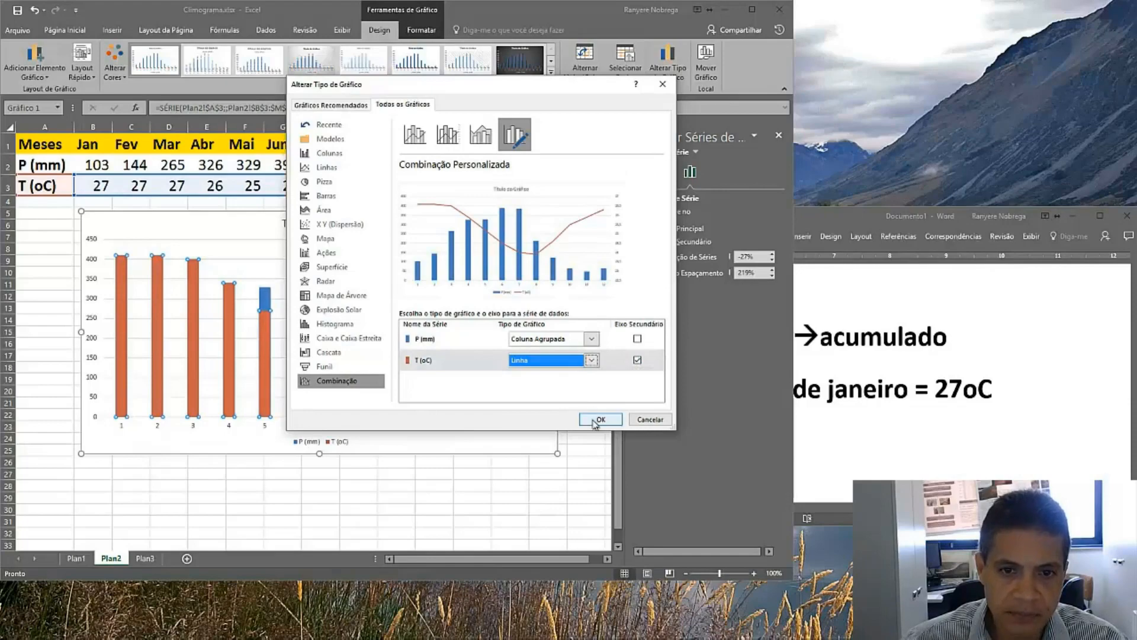
left_click(595, 419)
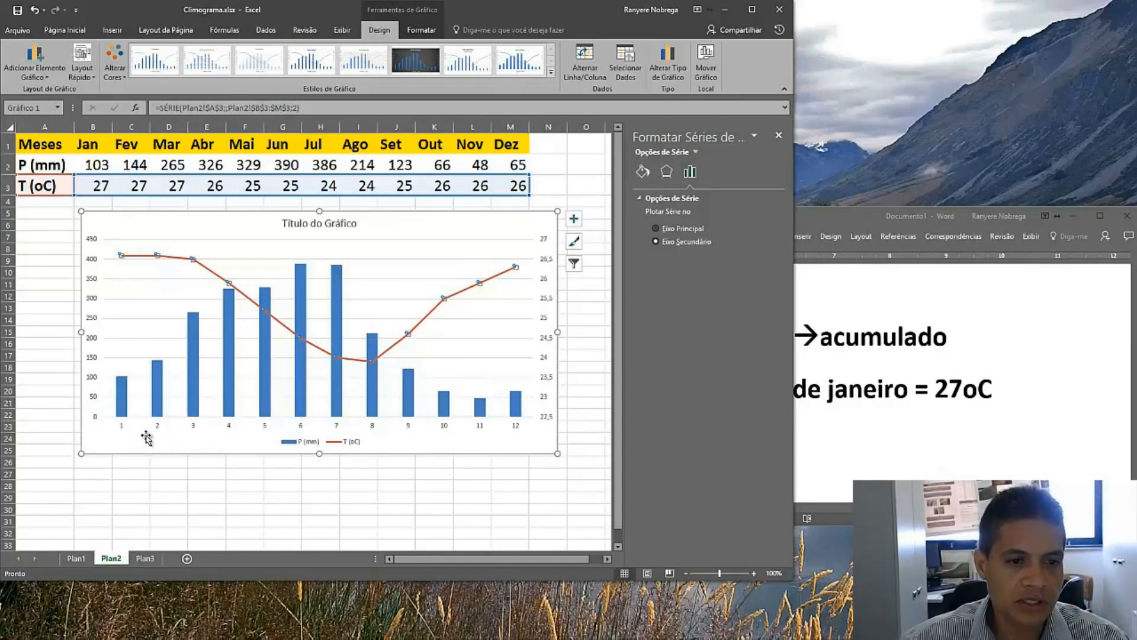
Rename the chart title to 'Climograma de Recife (PE)'
left_click(297, 224)
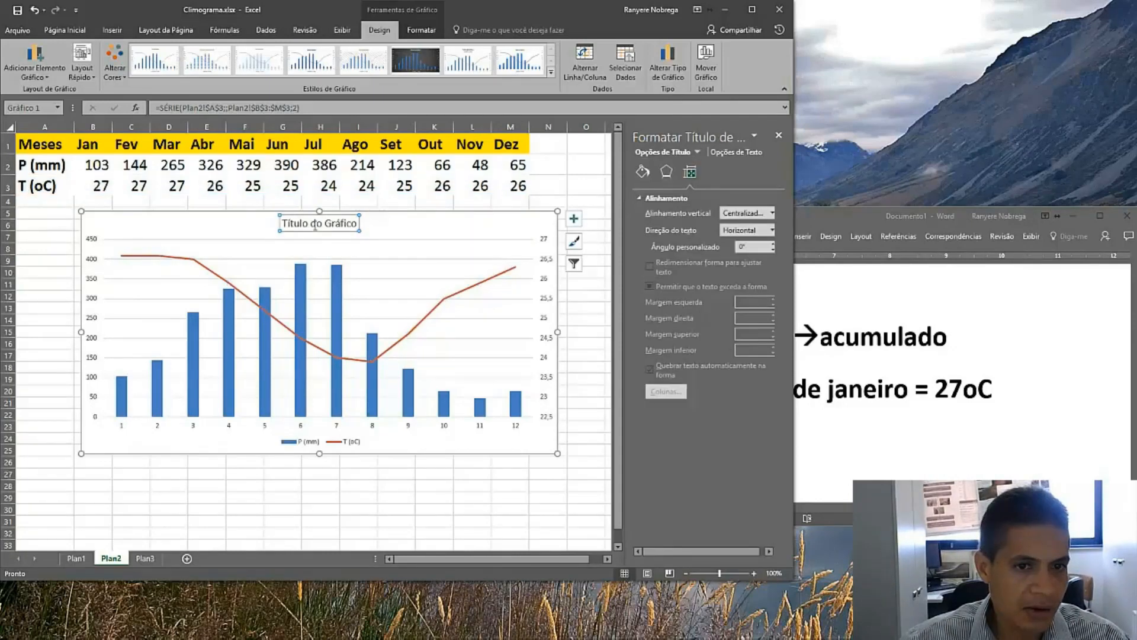
left_click_drag(285, 223, 365, 226)
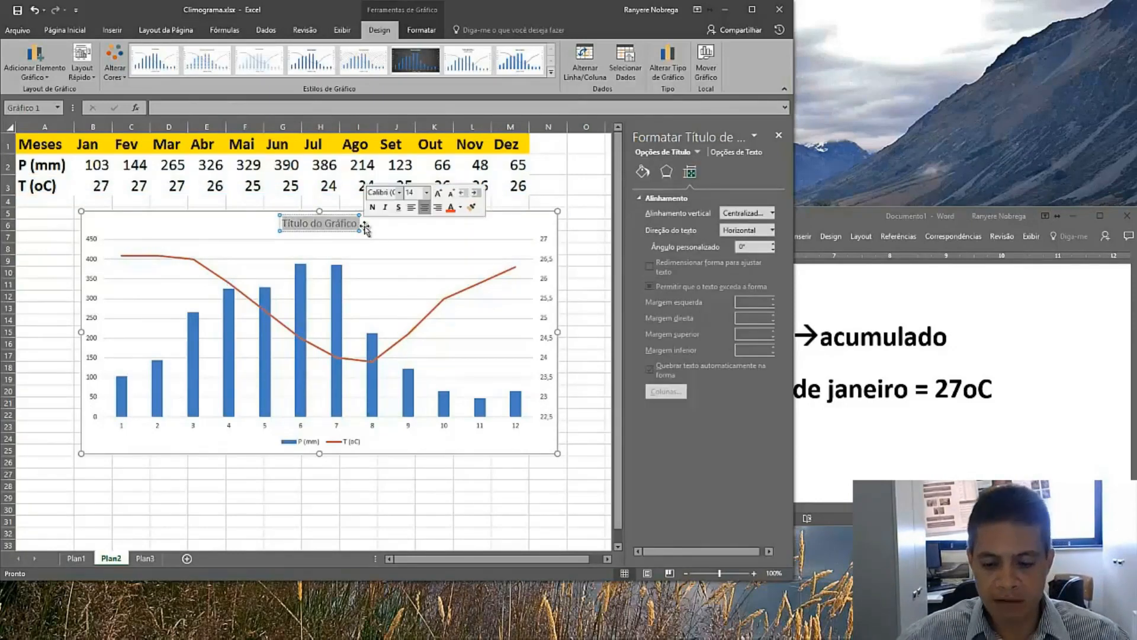
type("Climograma")
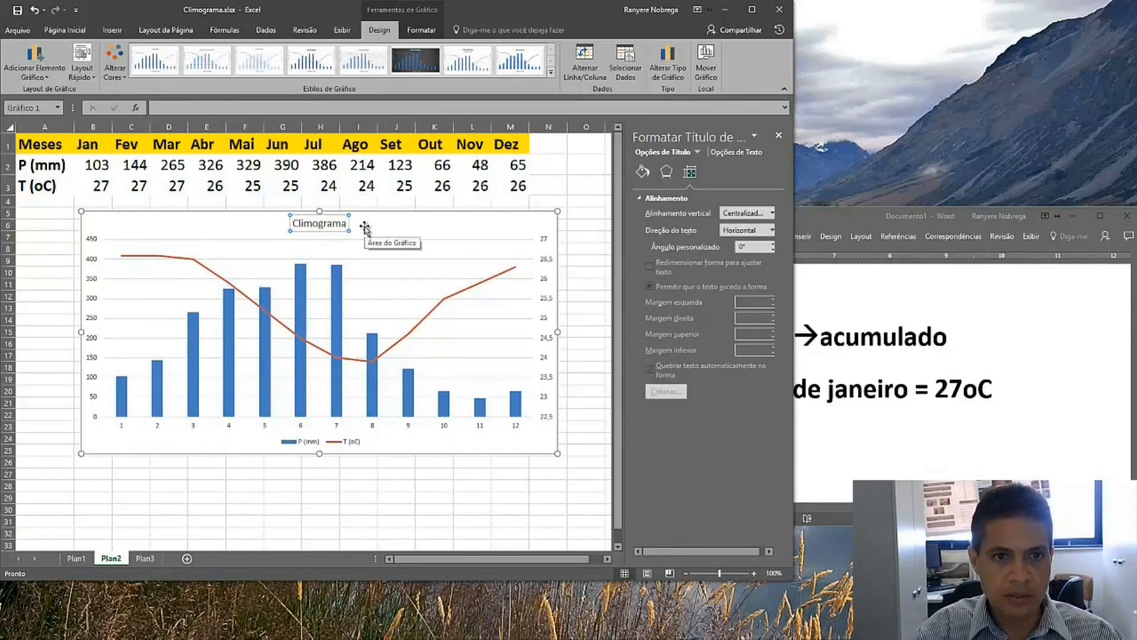
type(" de Rec")
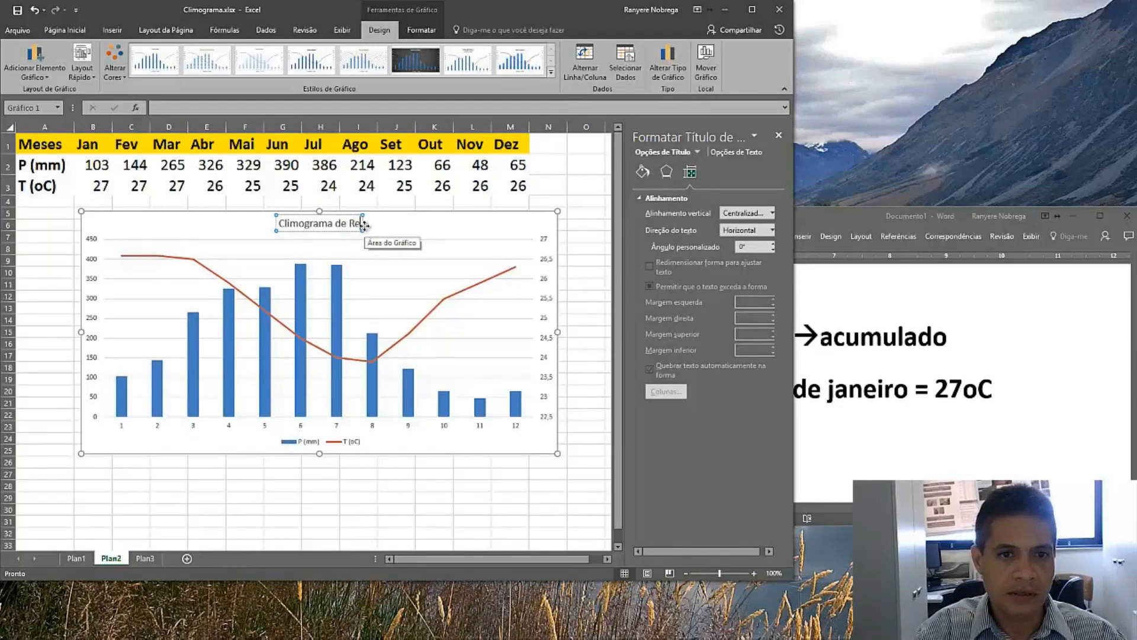
type("ife (PE)")
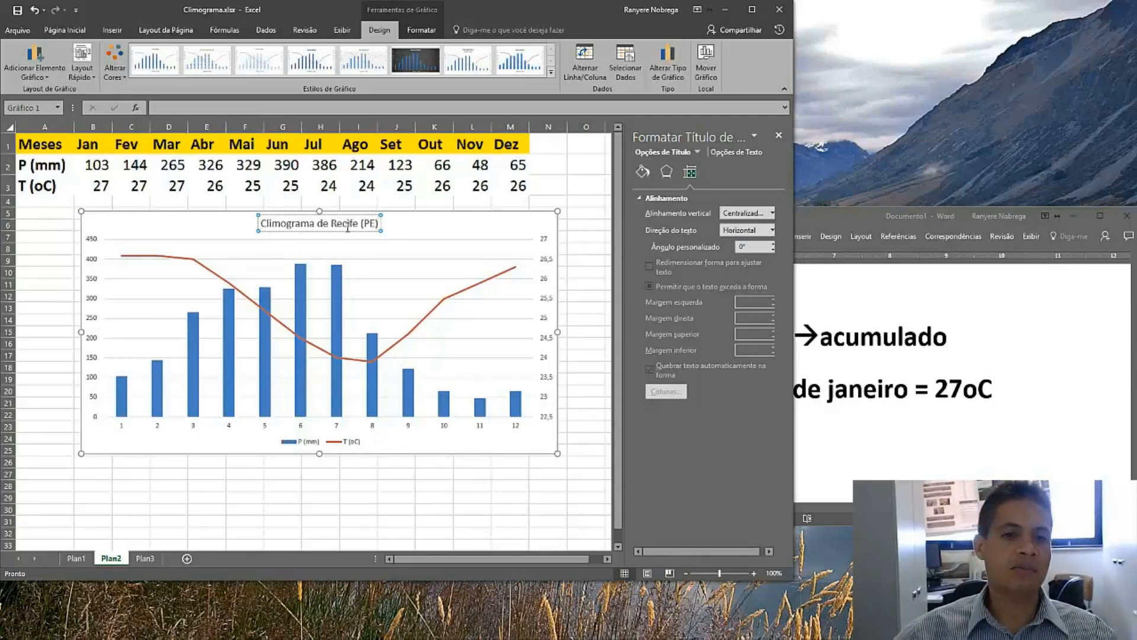
left_click(158, 429)
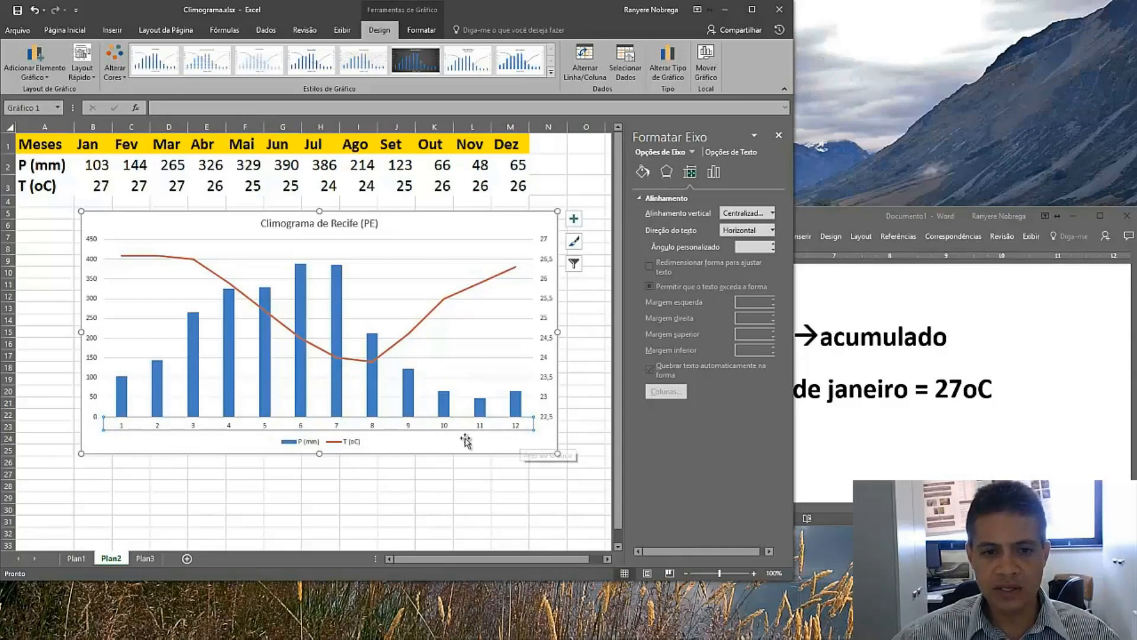
right_click(360, 428)
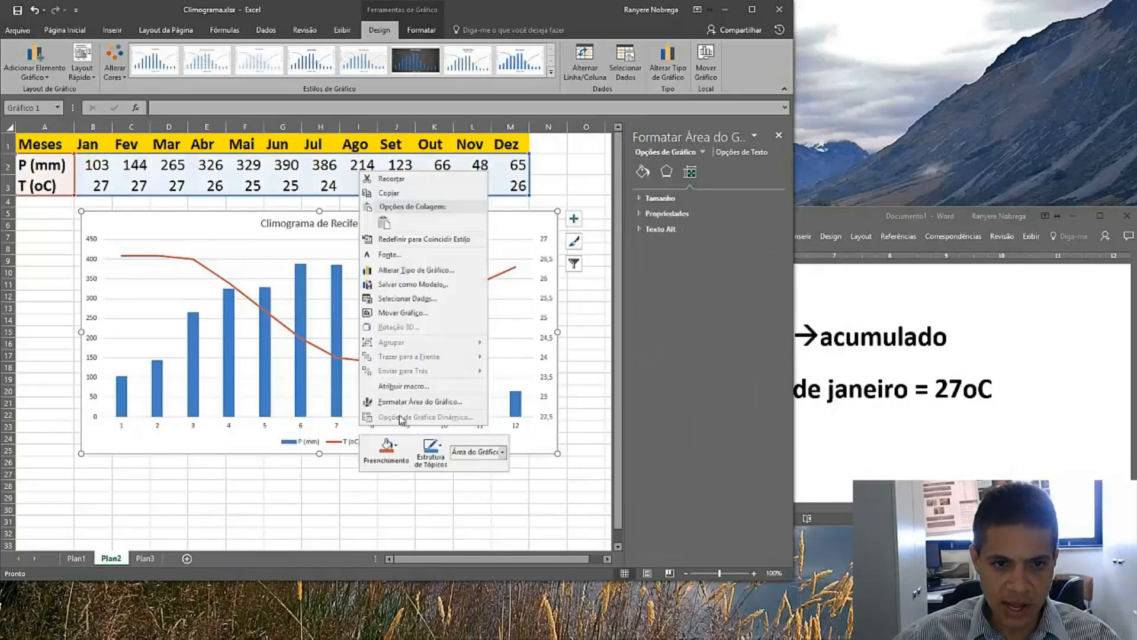
left_click(415, 300)
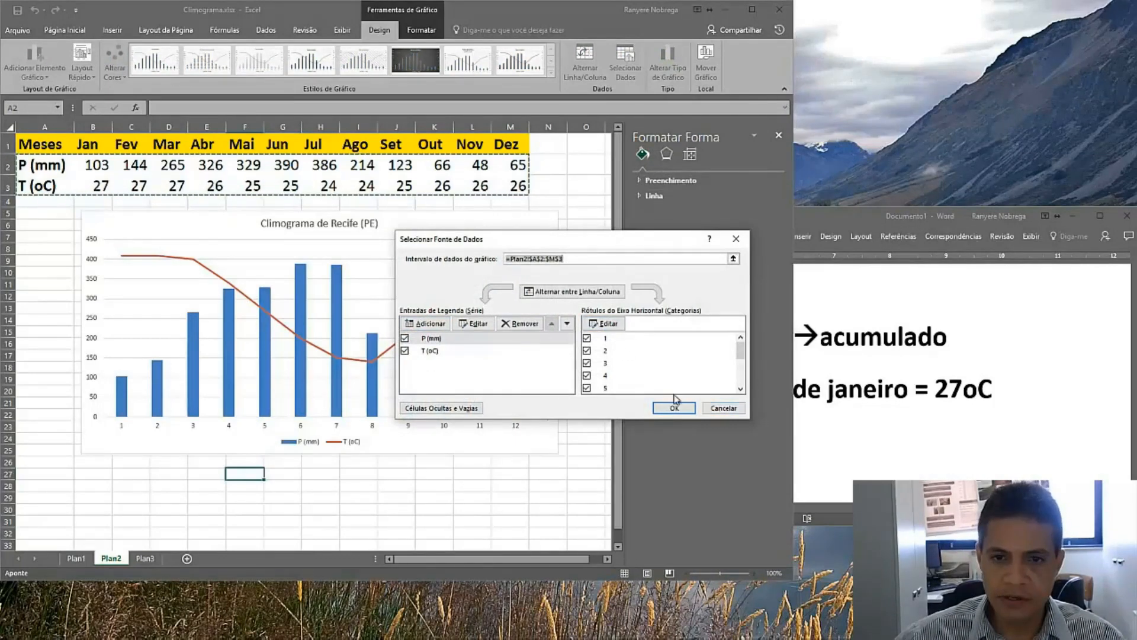
left_click(717, 409)
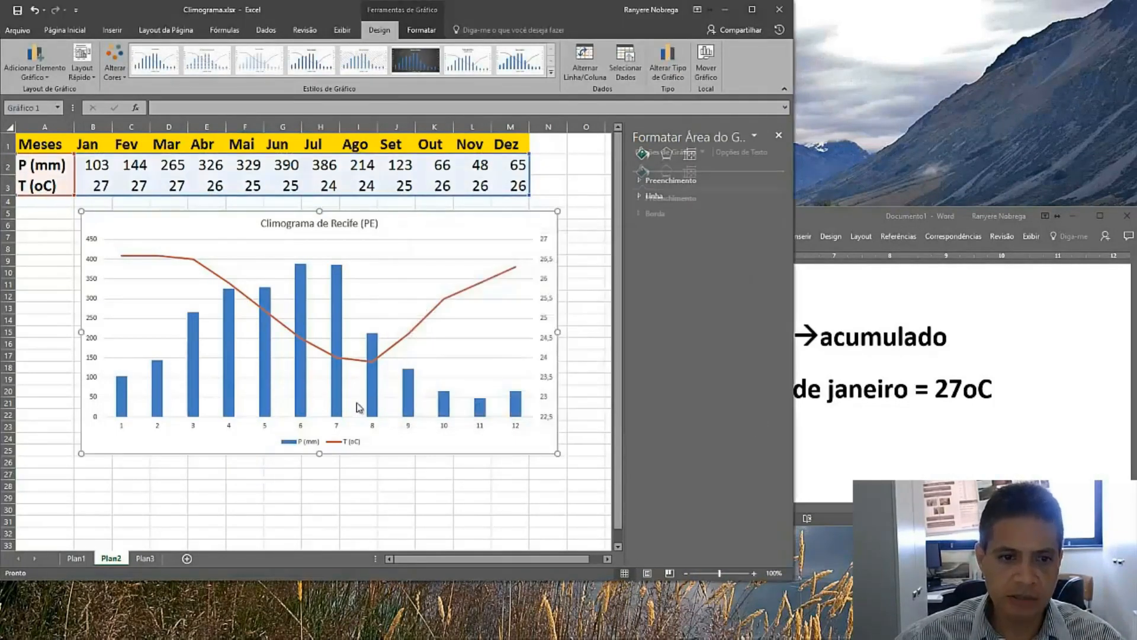
Set the horizontal axis labels to the month names in cells B1:M1
left_click(303, 427)
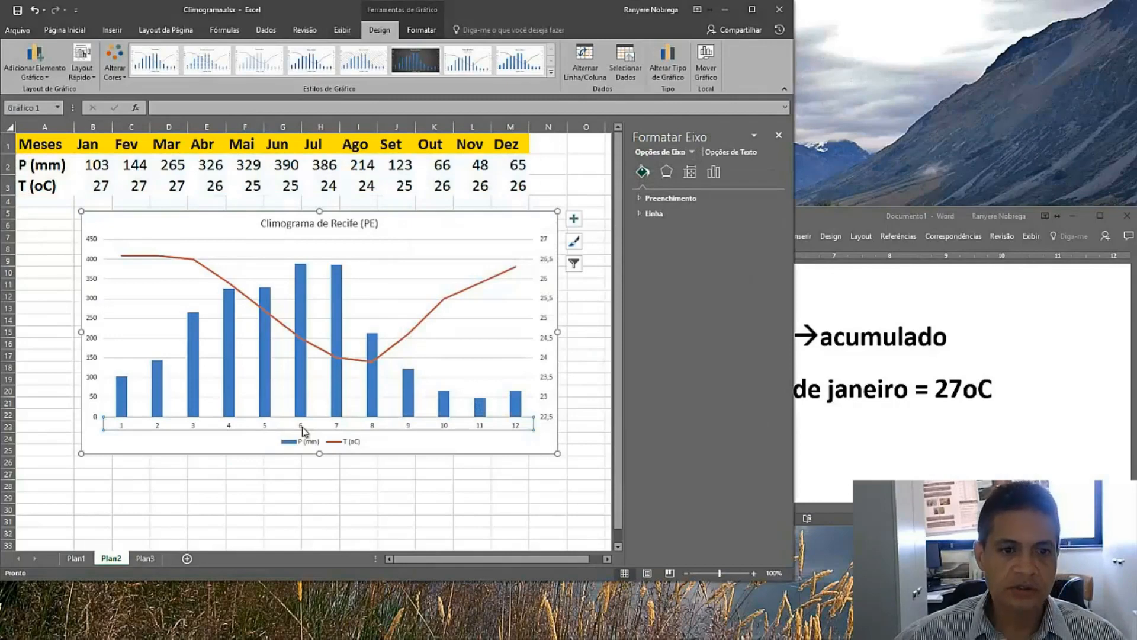
right_click(302, 431)
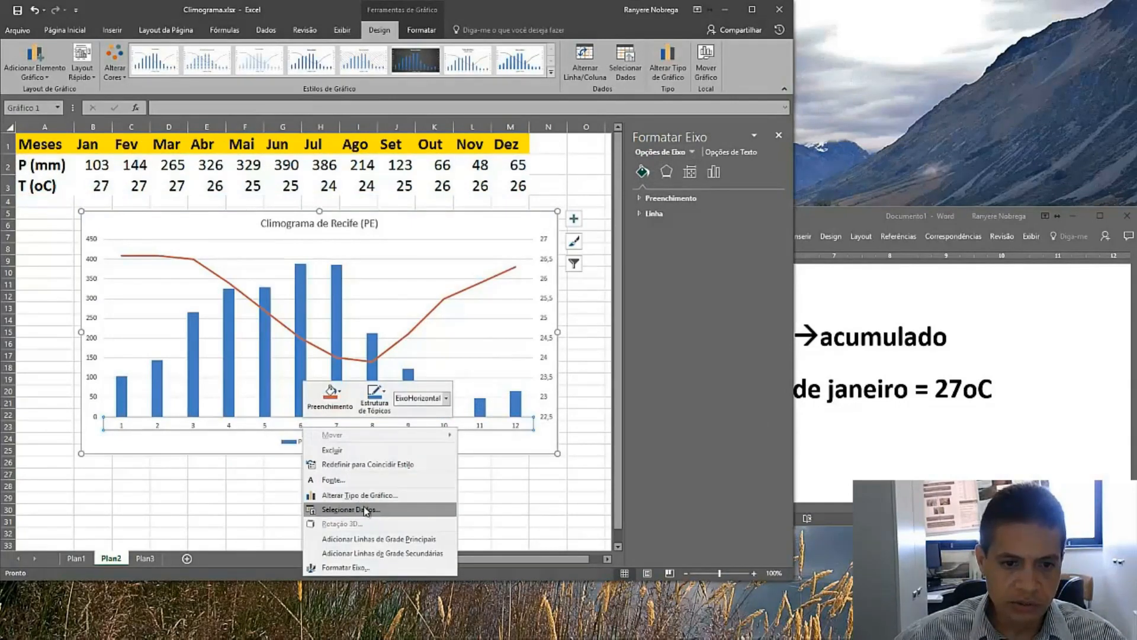
left_click(368, 513)
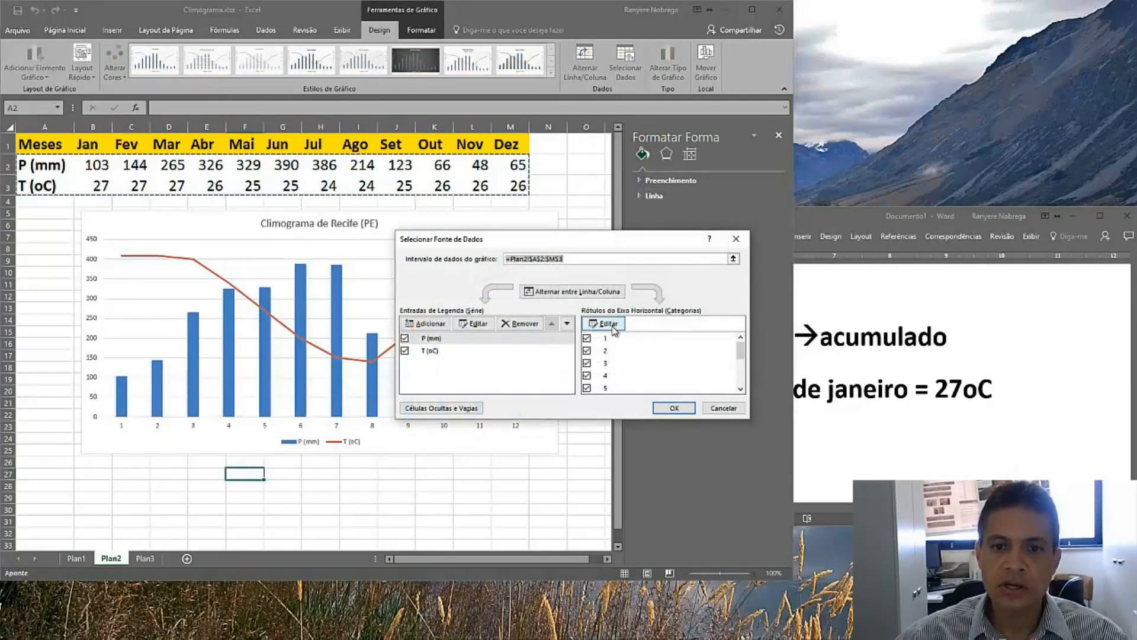
left_click(613, 328)
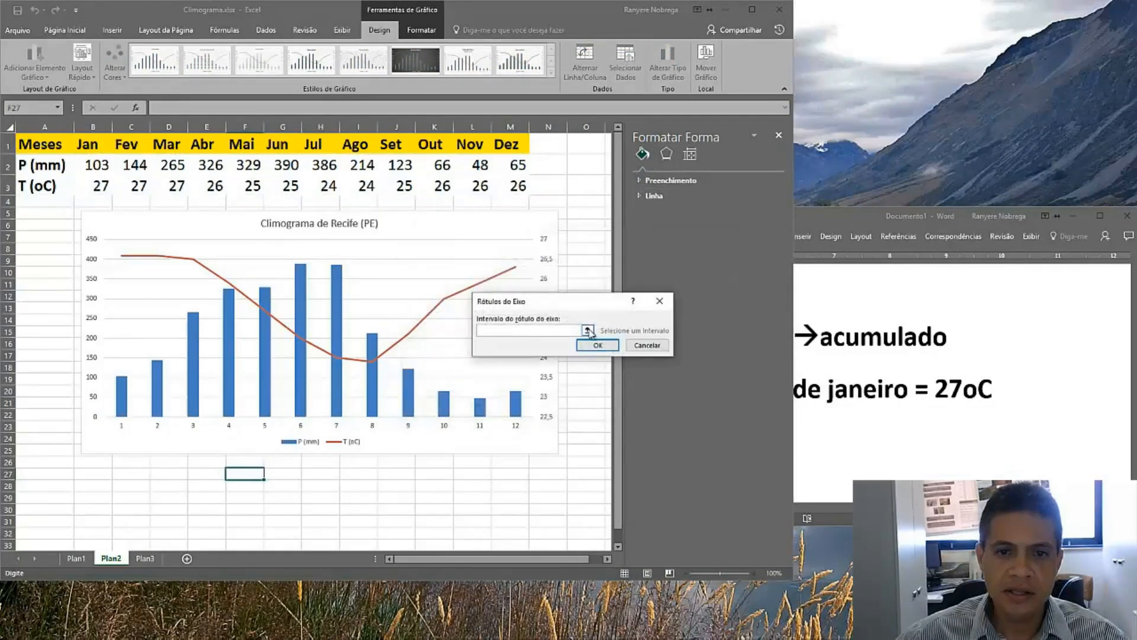
left_click(588, 330)
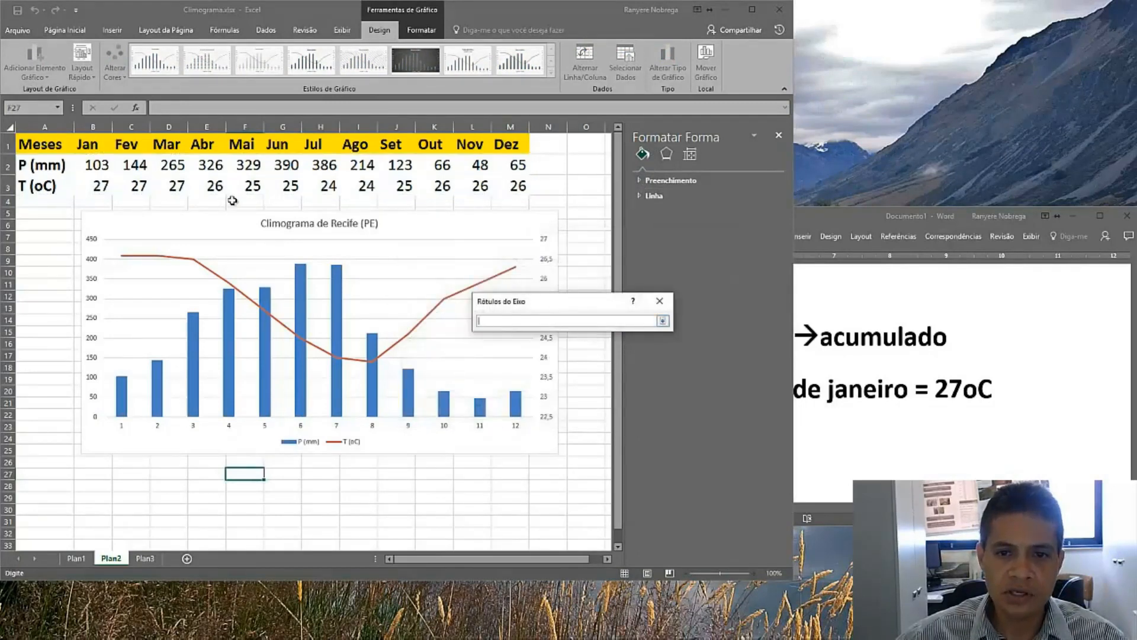
left_click_drag(89, 152, 505, 135)
left_click(662, 321)
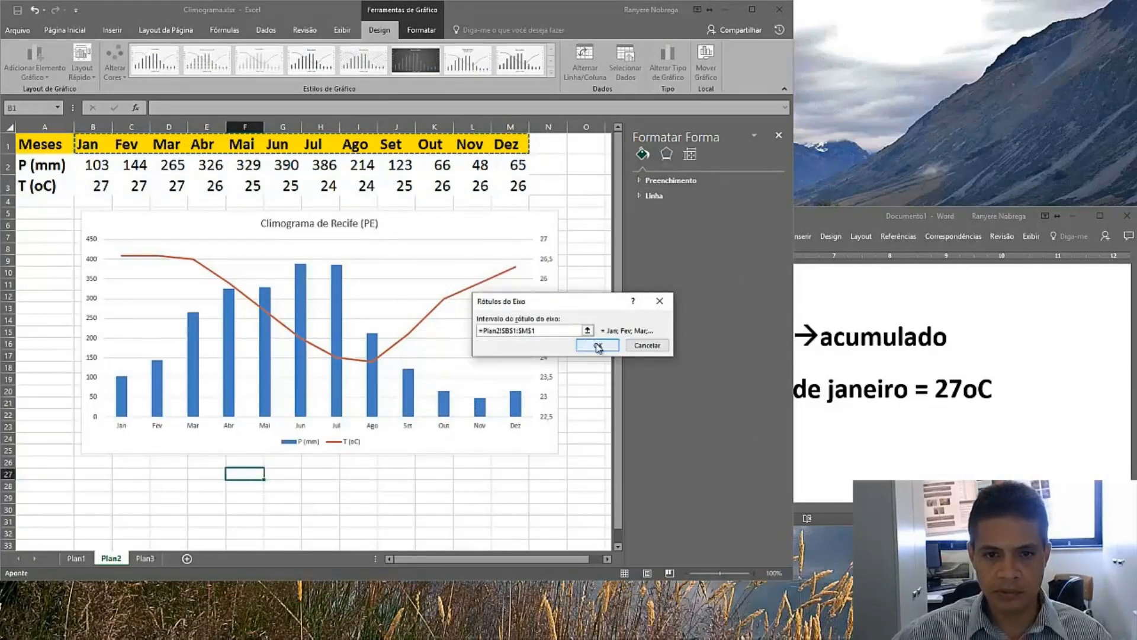
left_click(597, 347)
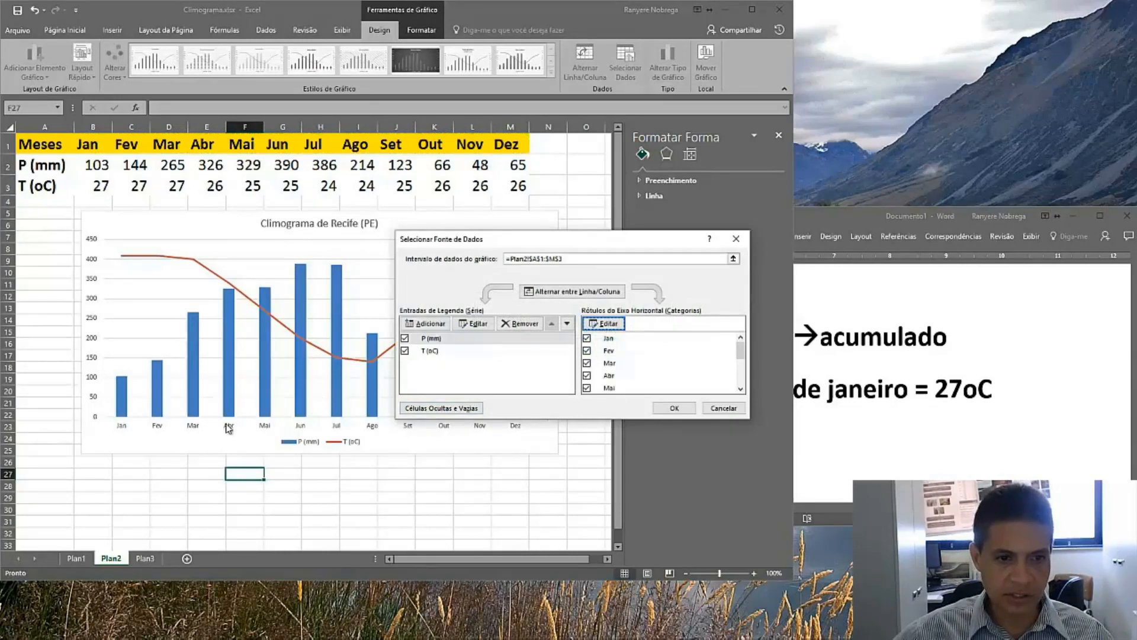
left_click(674, 407)
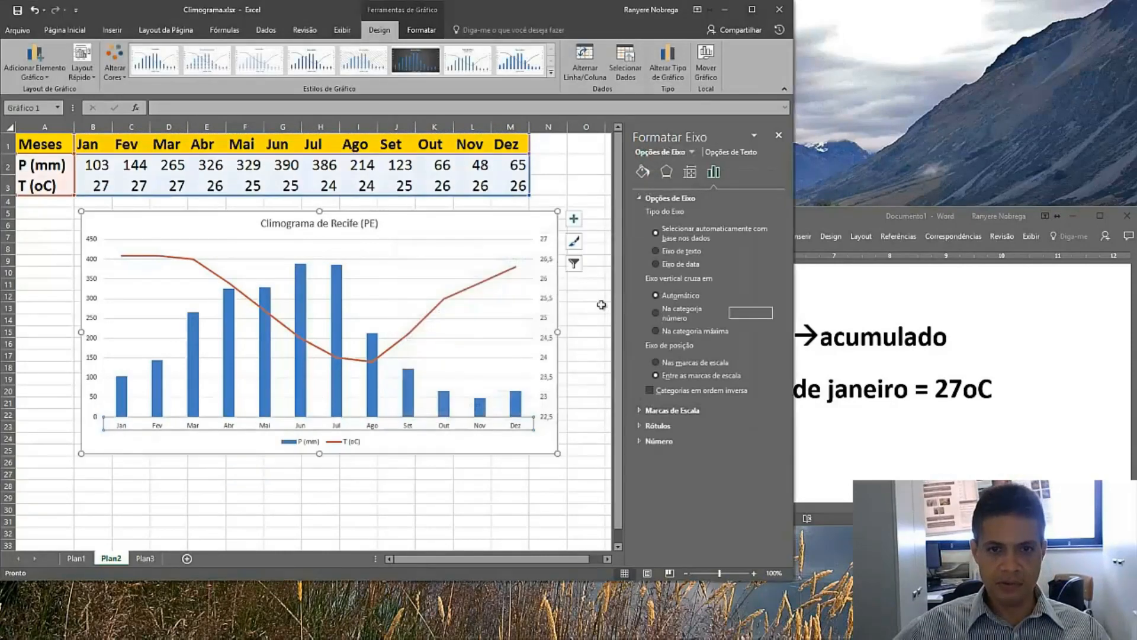